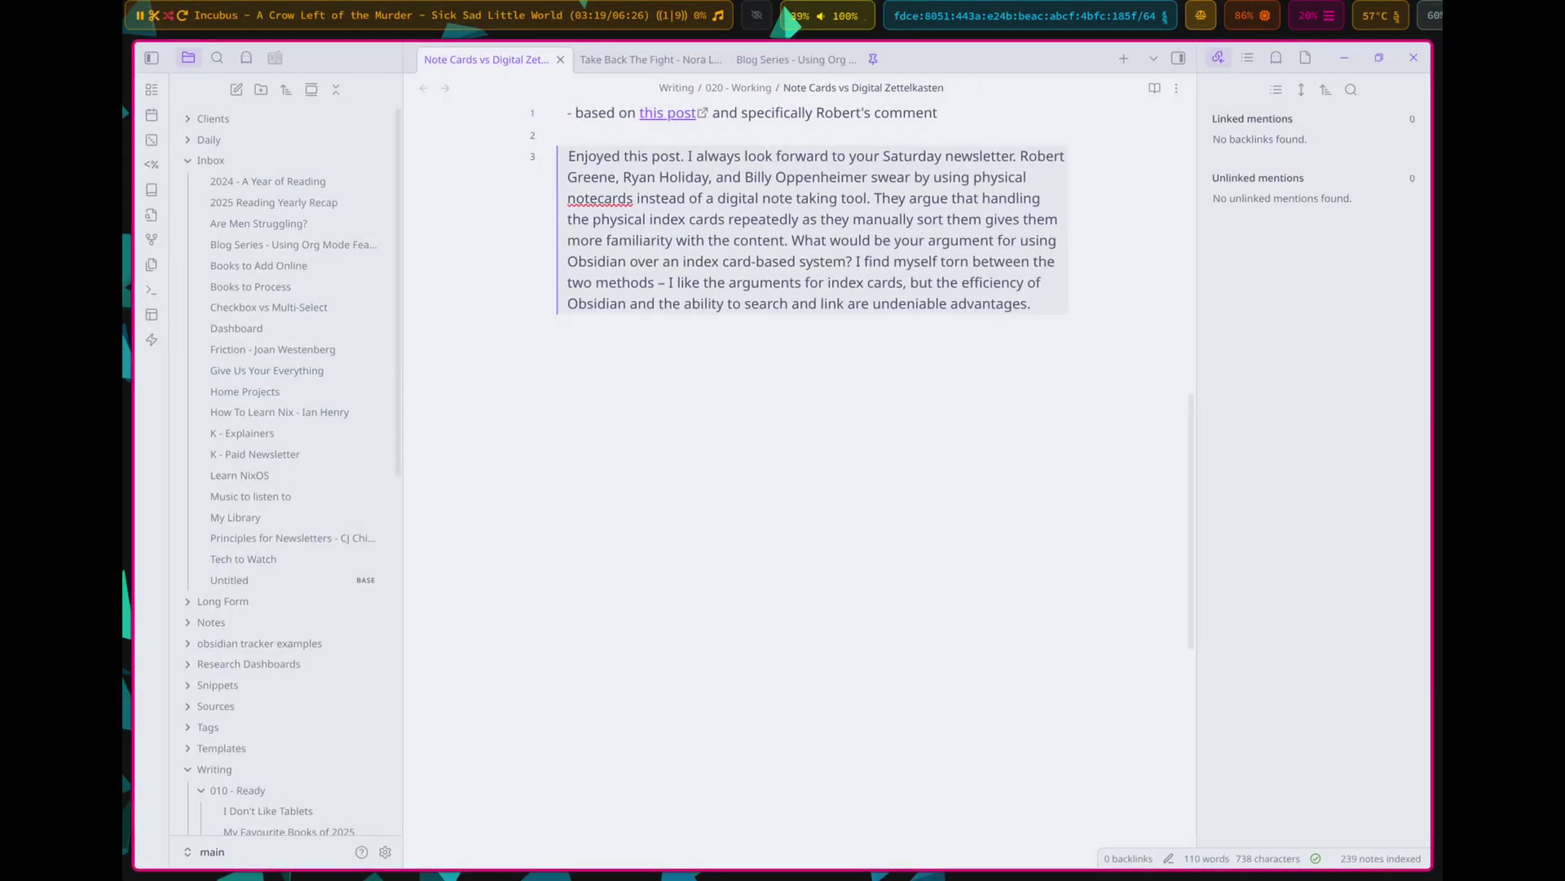
Scroll the 'Note Cards vs Digital Zettelkasten' note down and back up to its title.
scroll(738, 571, down, 3)
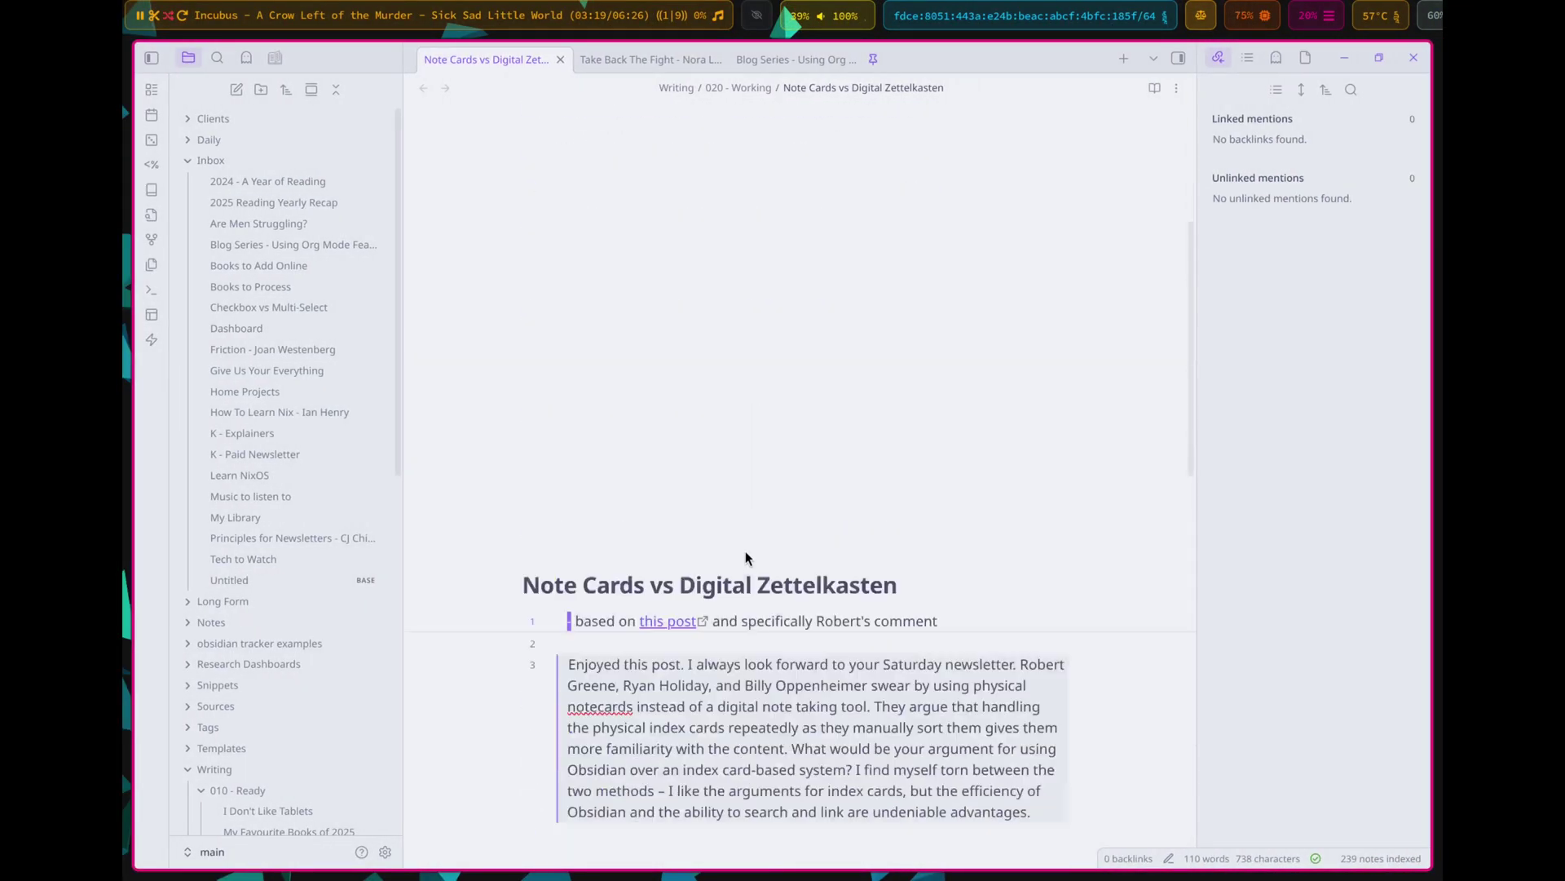
scroll(733, 647, up, 5)
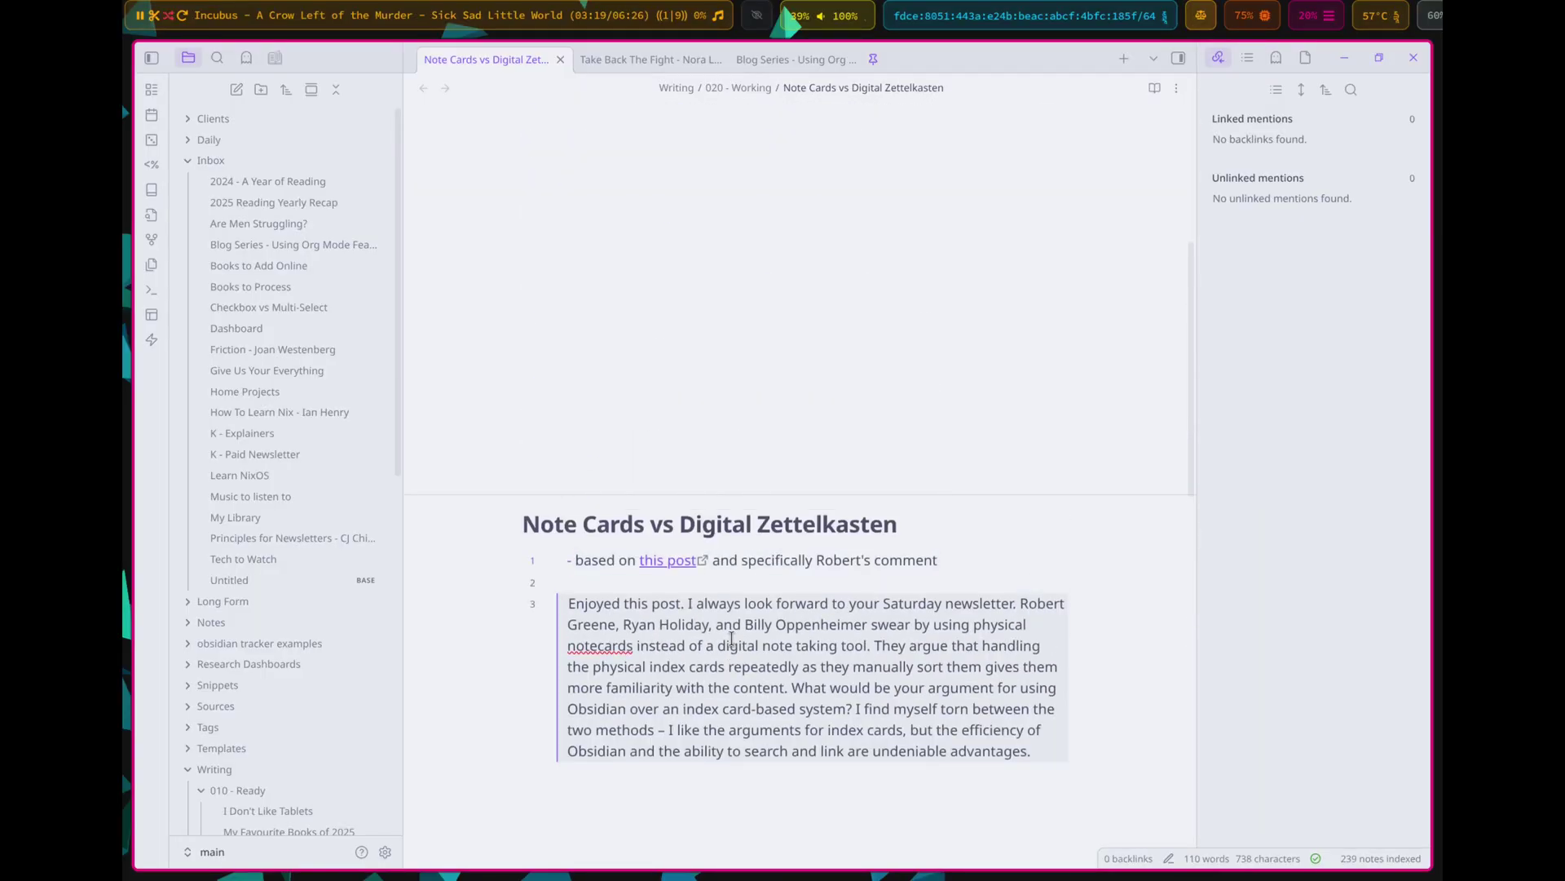
From Settings > Community plugins, search the catalogue for 'slurp', view Slurp's details, and close it.
key(ctrl+comma)
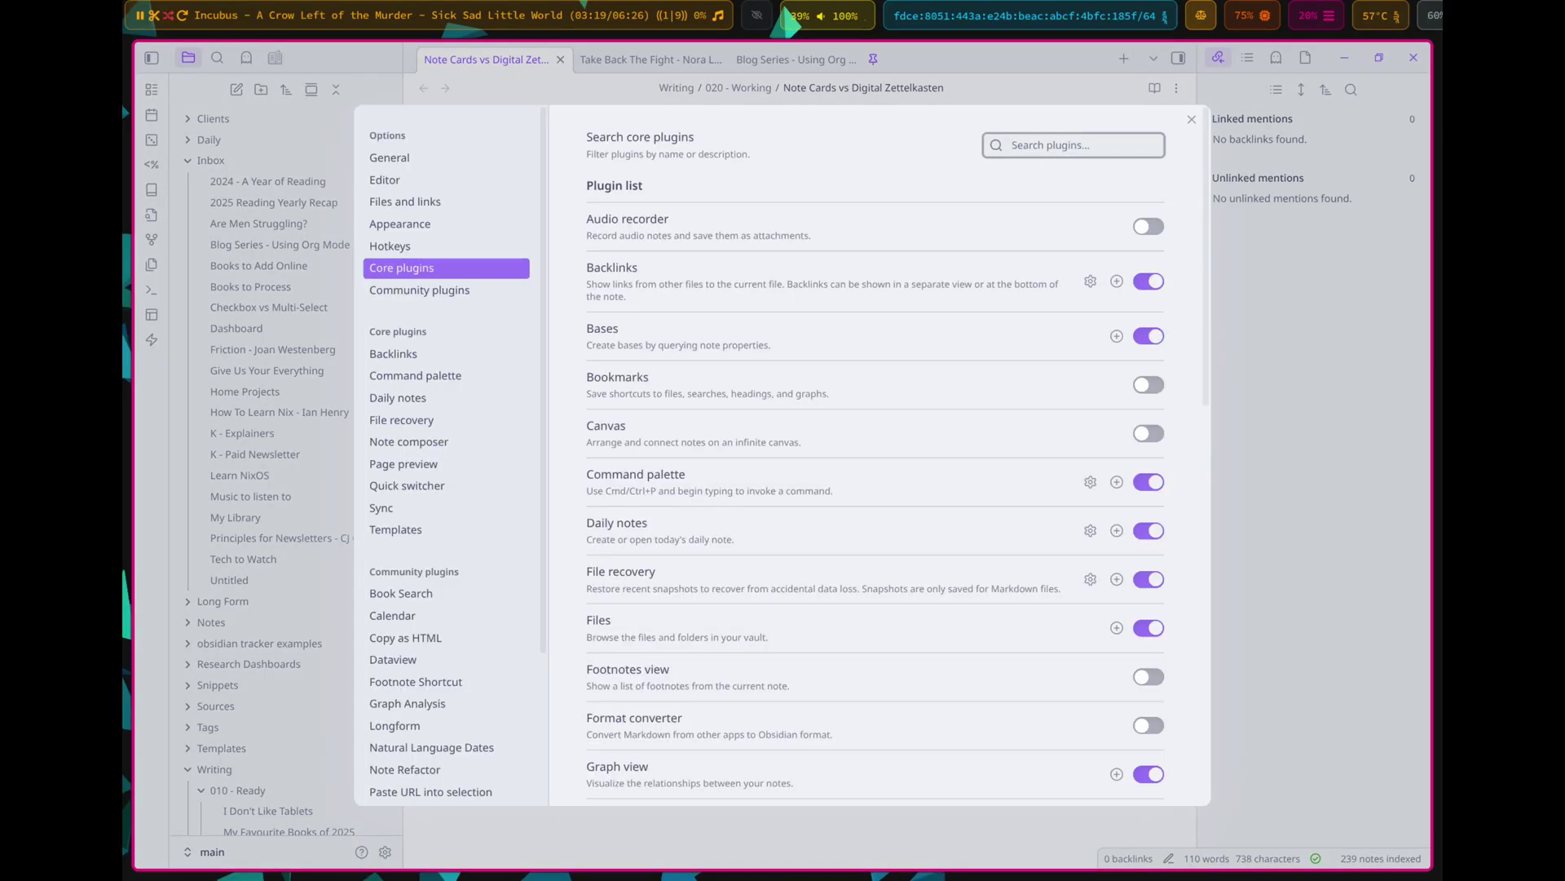
click(450, 292)
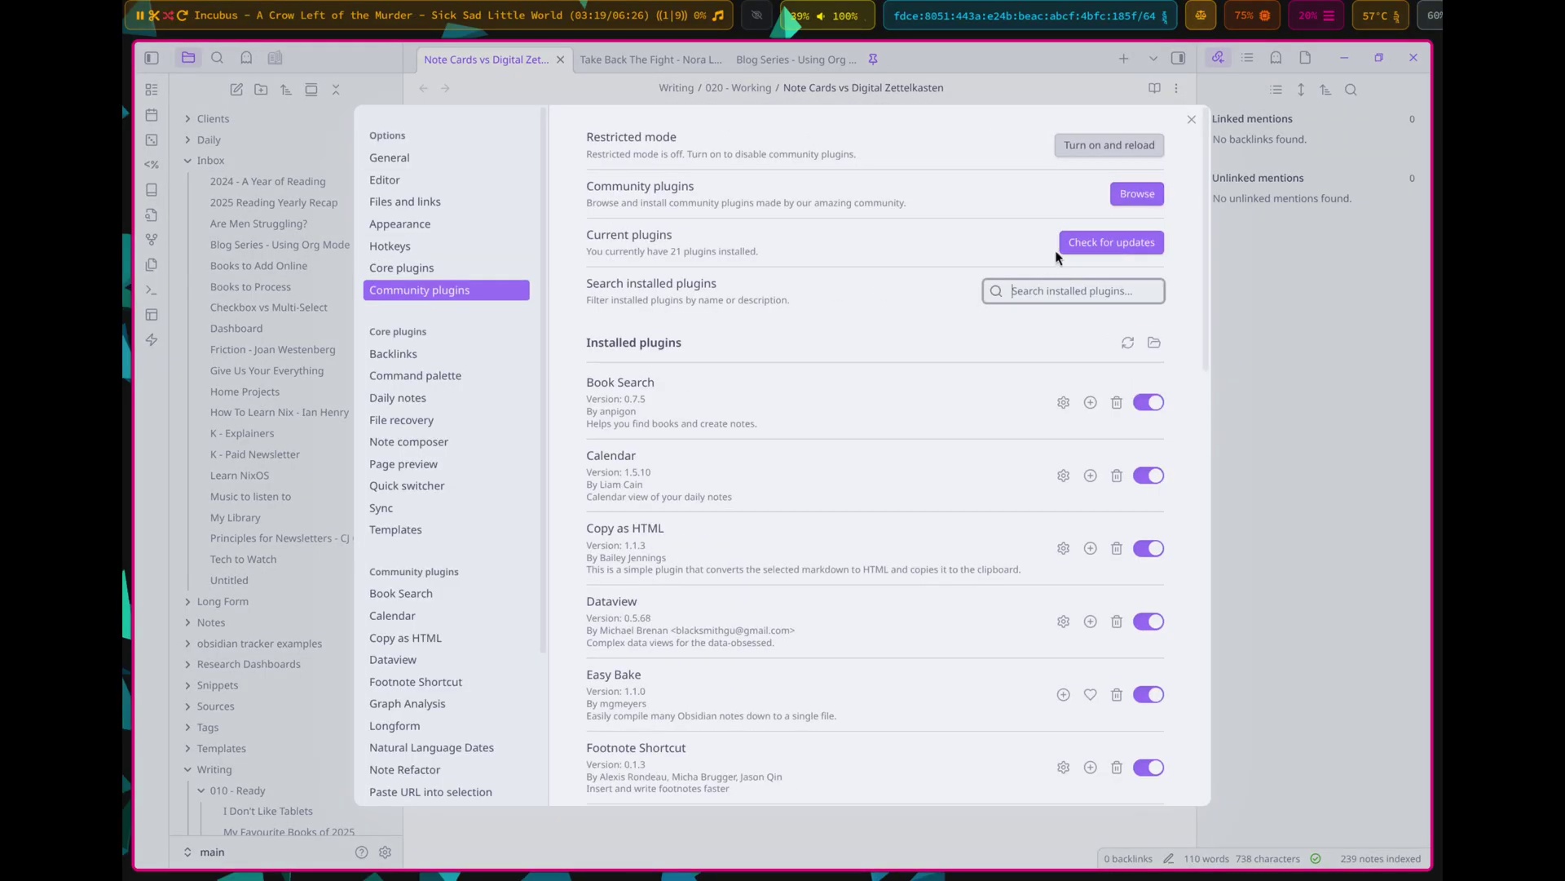
click(1123, 196)
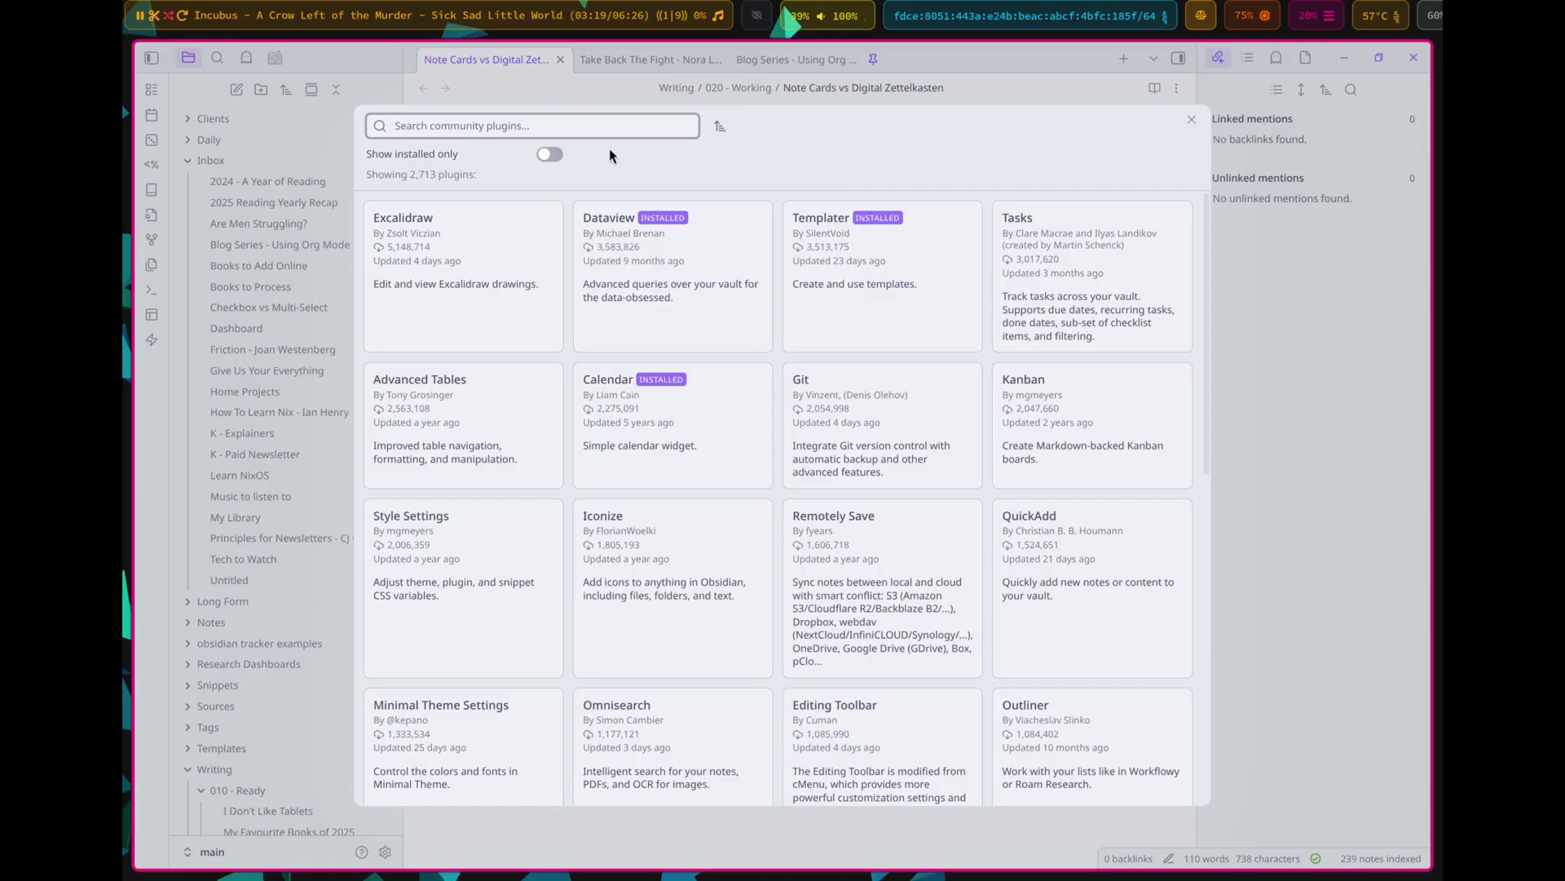
text(read lat)
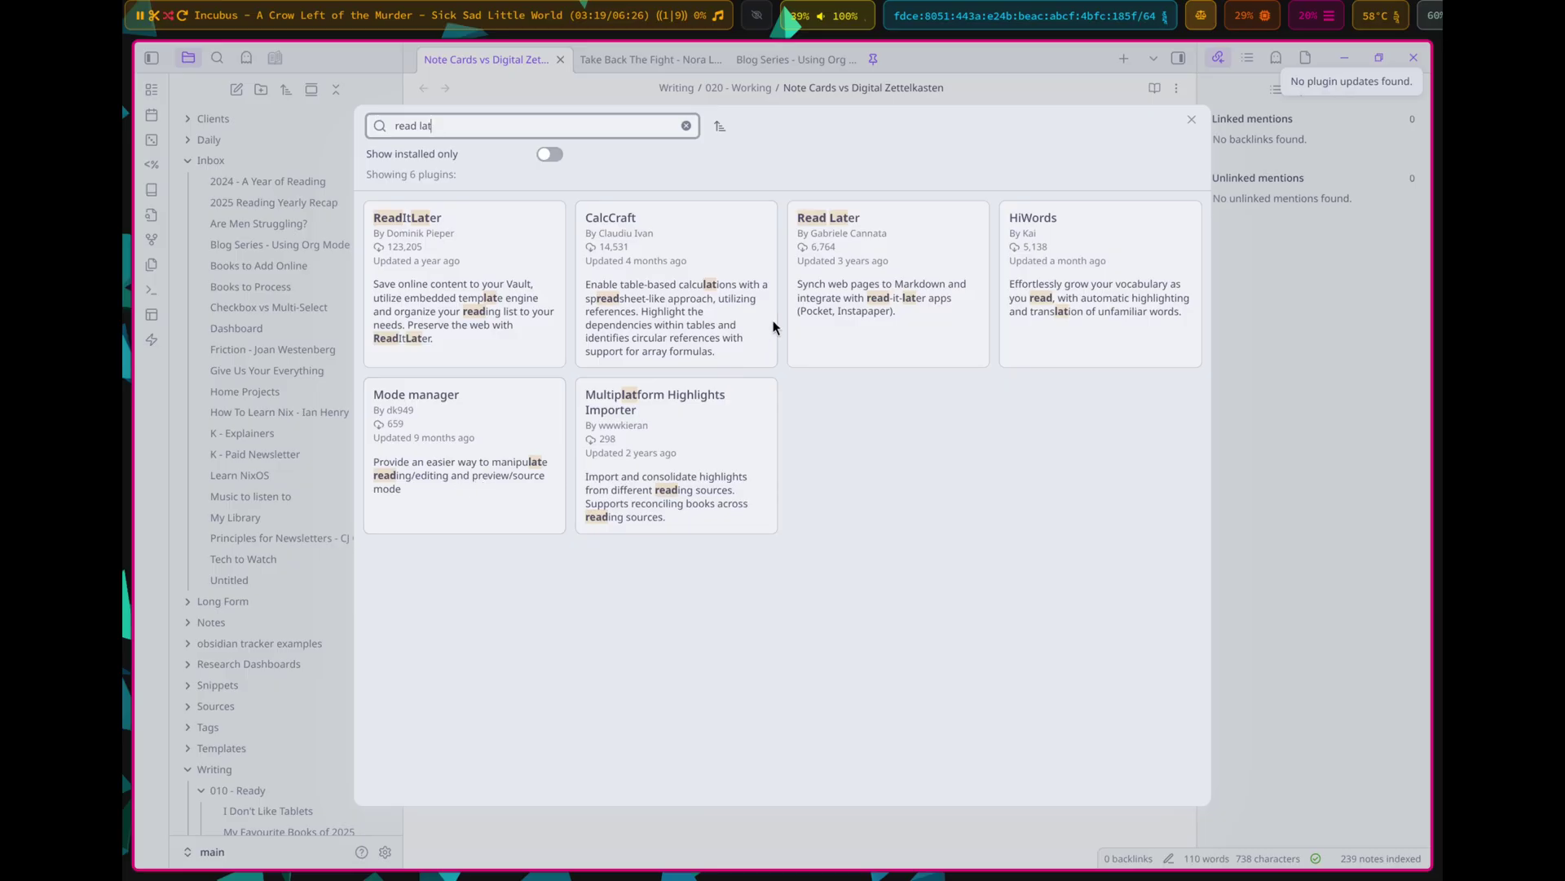
key(BackSpace)
key(BackSpace)
key(BackSpace)
key(BackSpace)
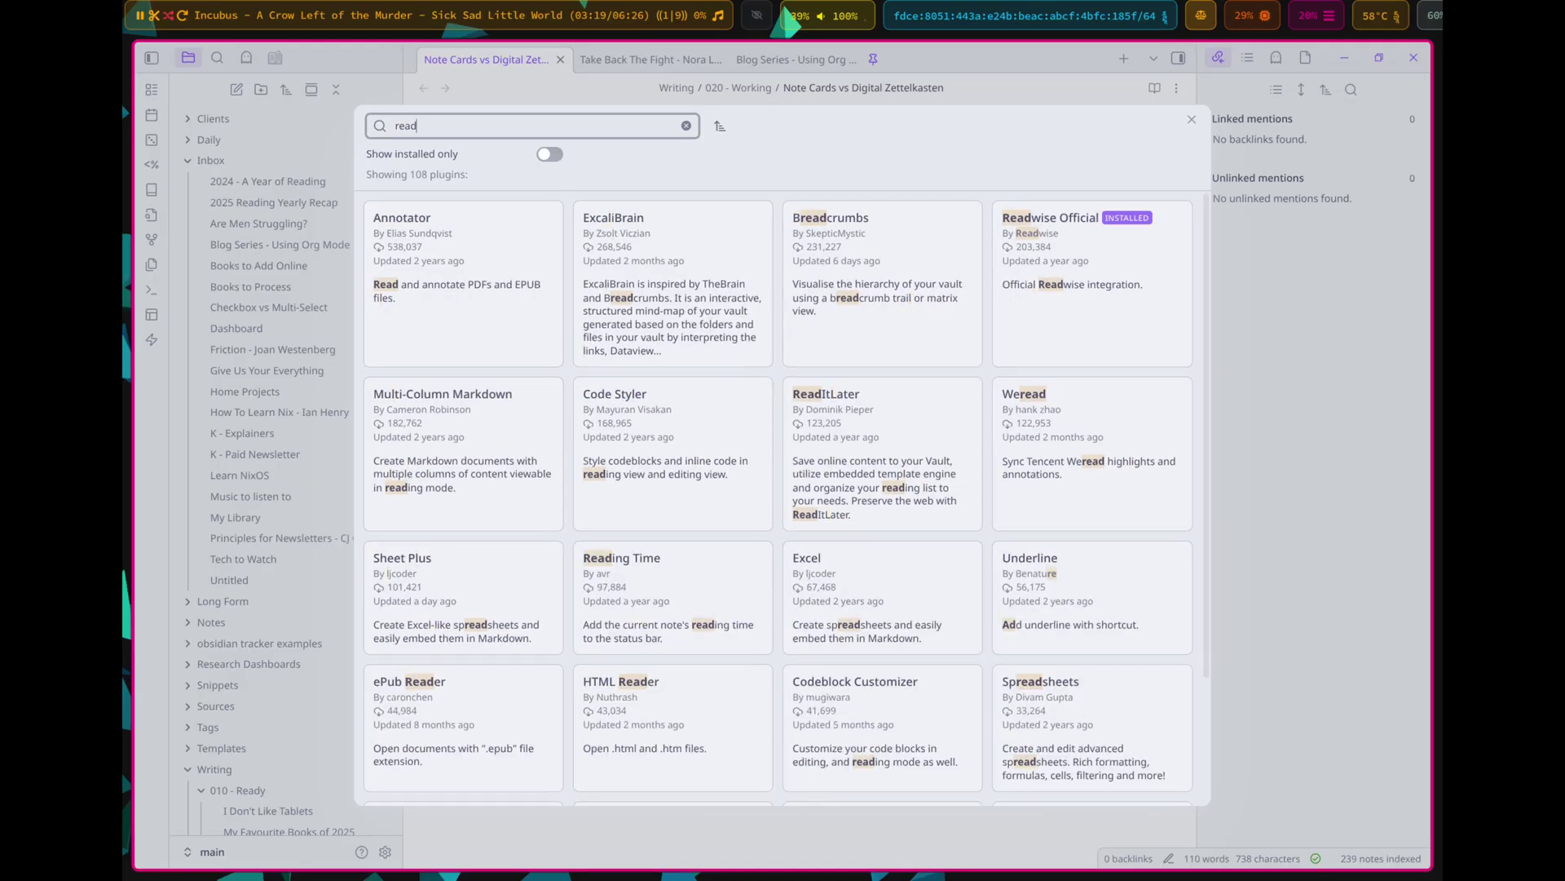
key(BackSpace)
key(BackSpace)
key(BackSpace)
key(BackSpace)
text(s)
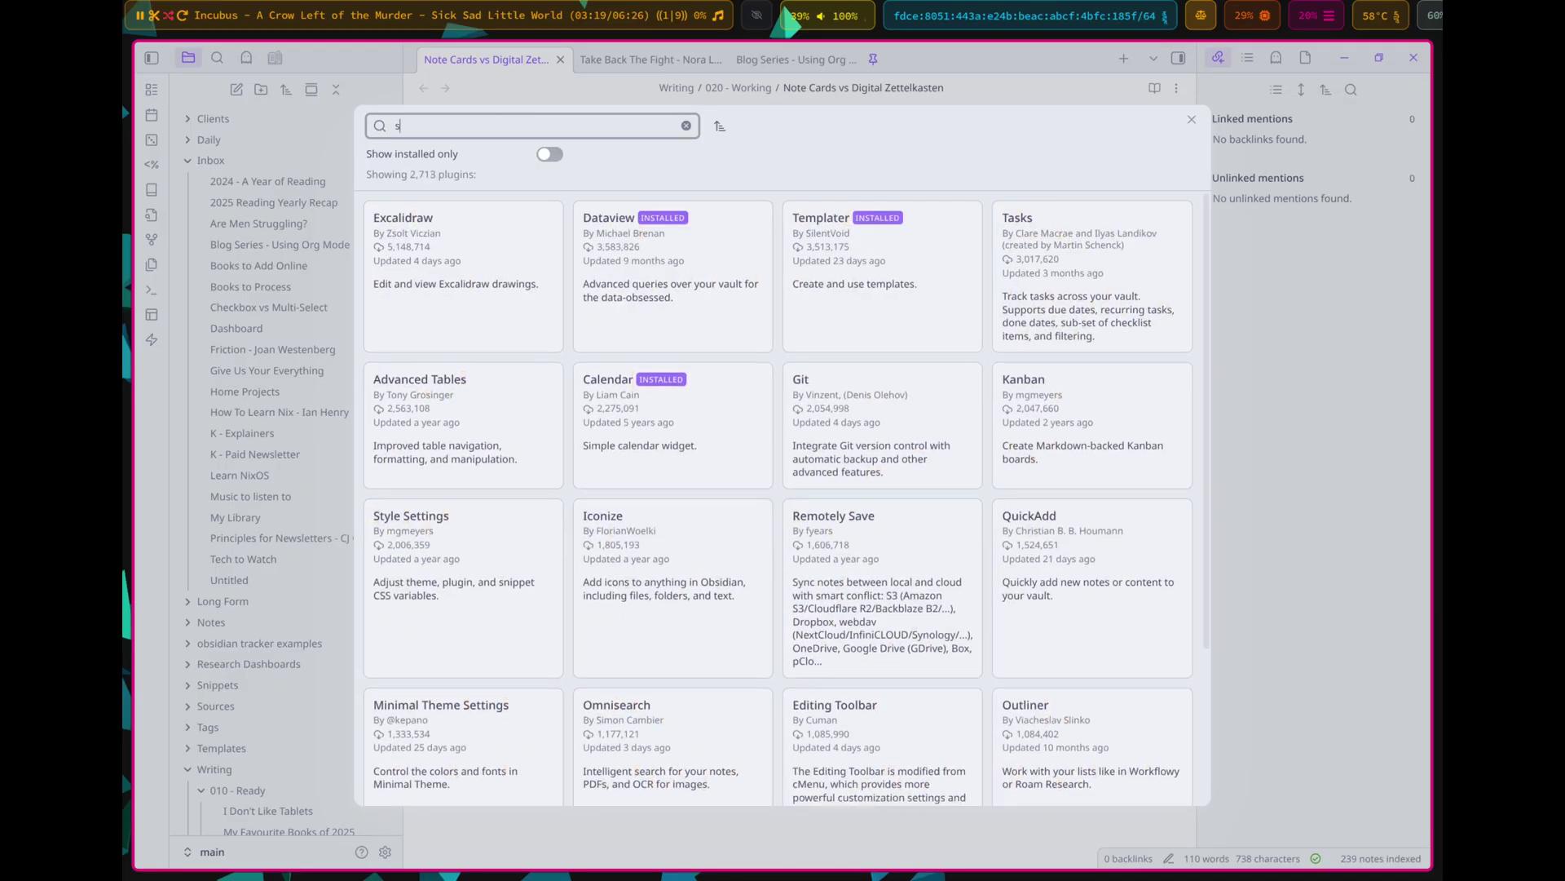
text(lurp)
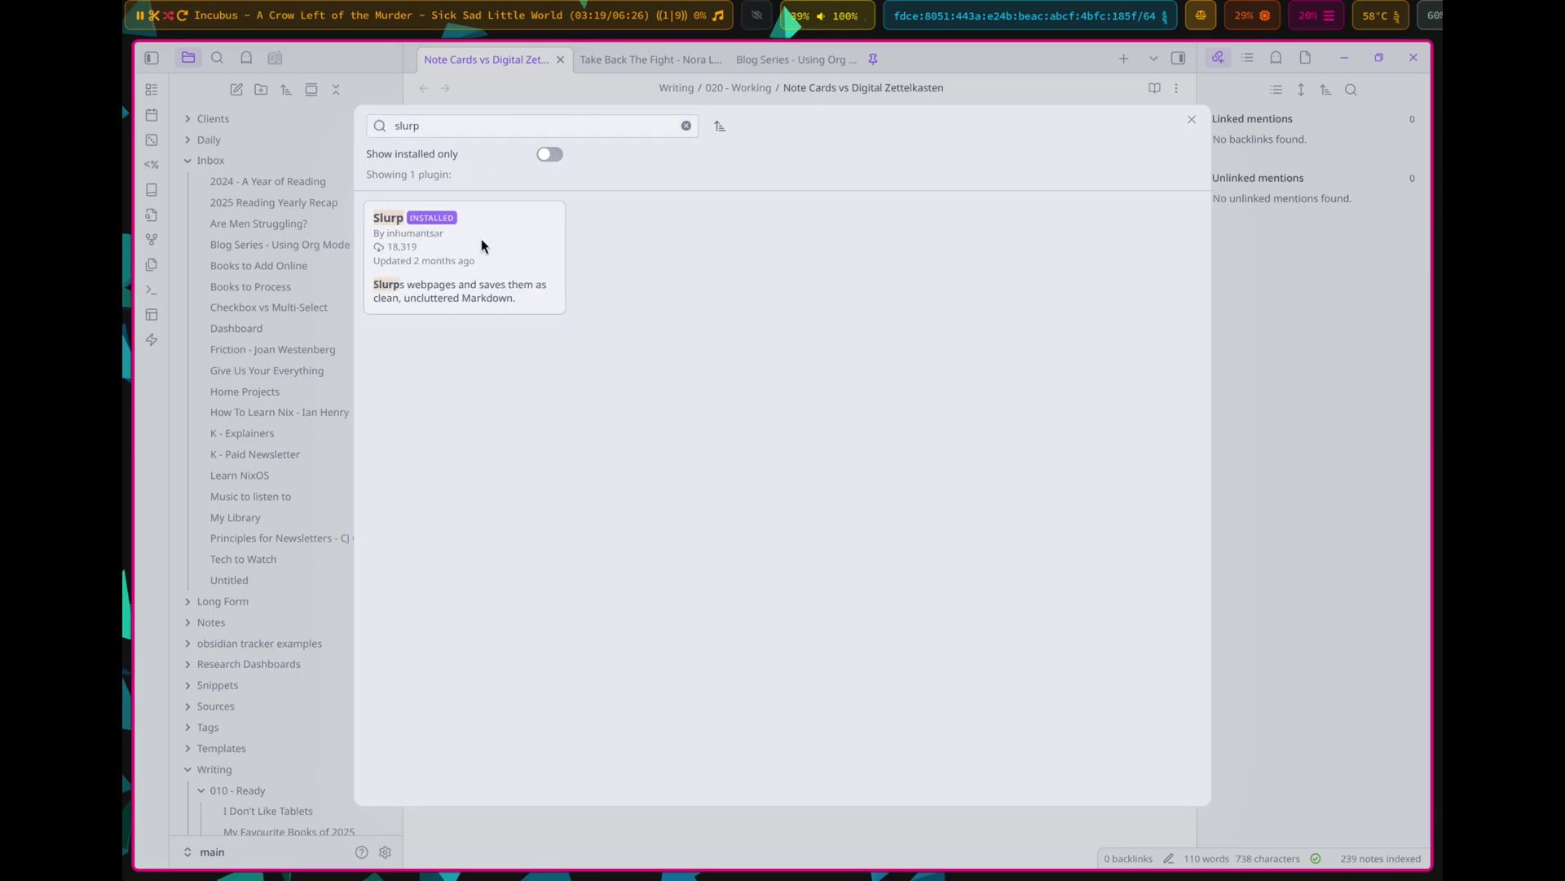
click(482, 246)
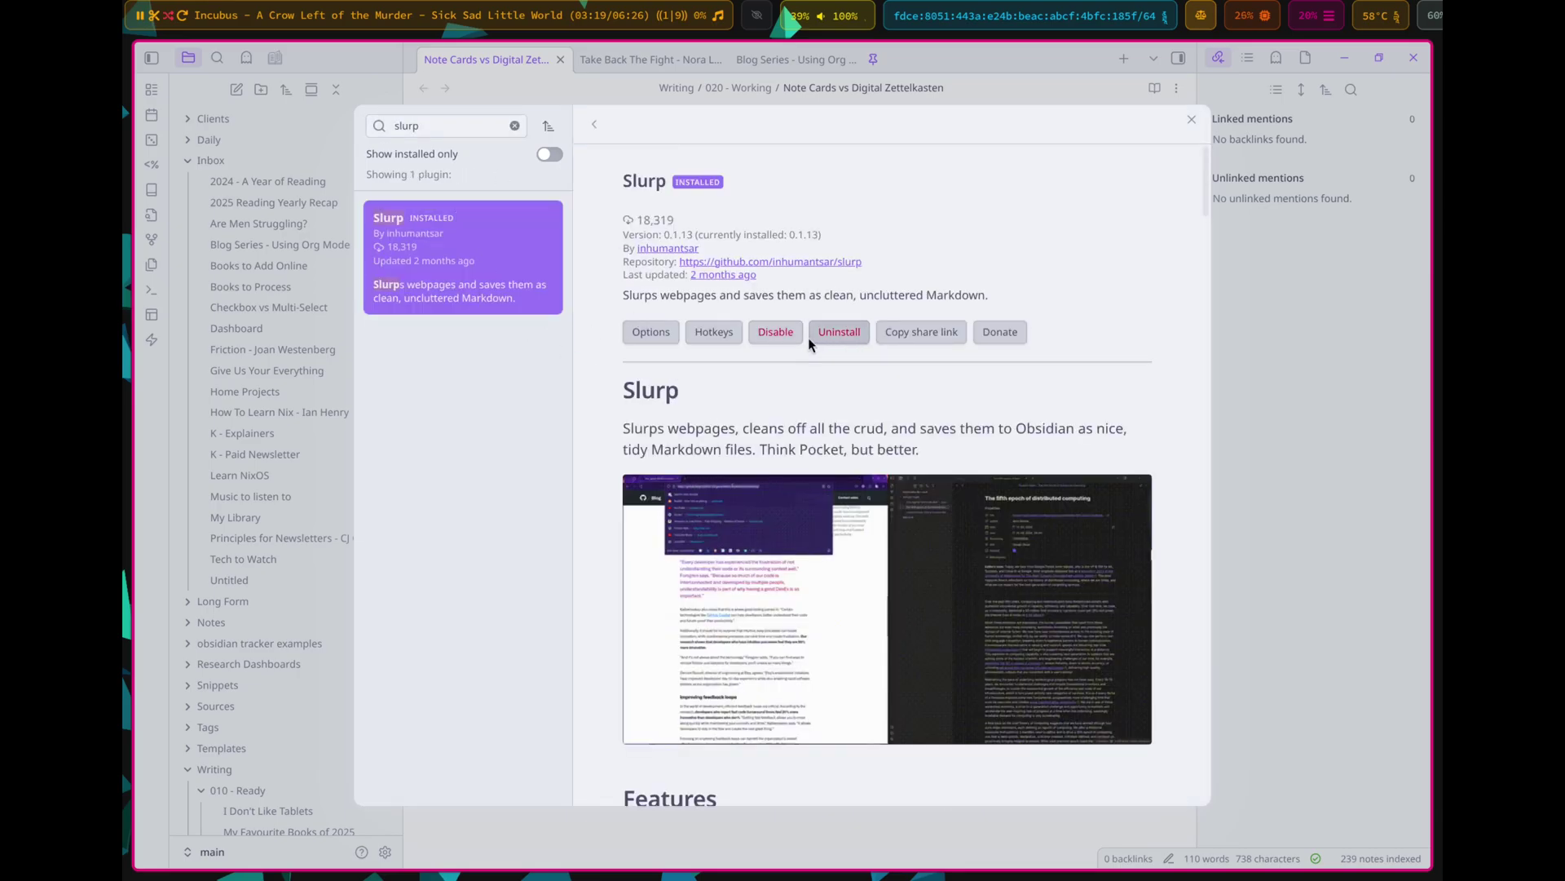
click(1192, 121)
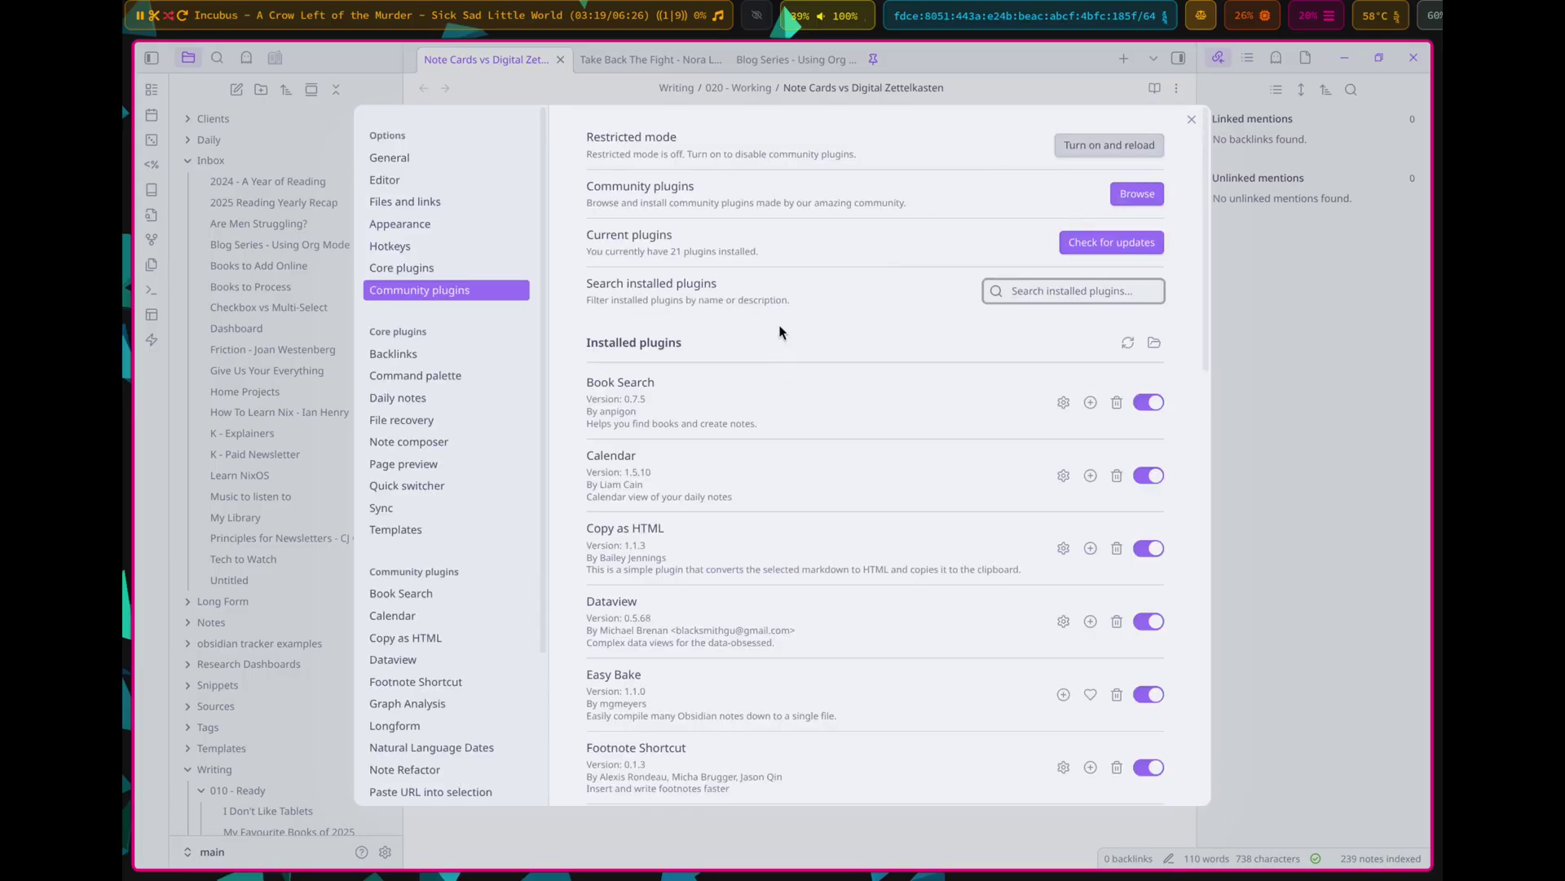
Look through Slurp's save-location, property and tag options, then close Settings.
scroll(460, 541, down, 3)
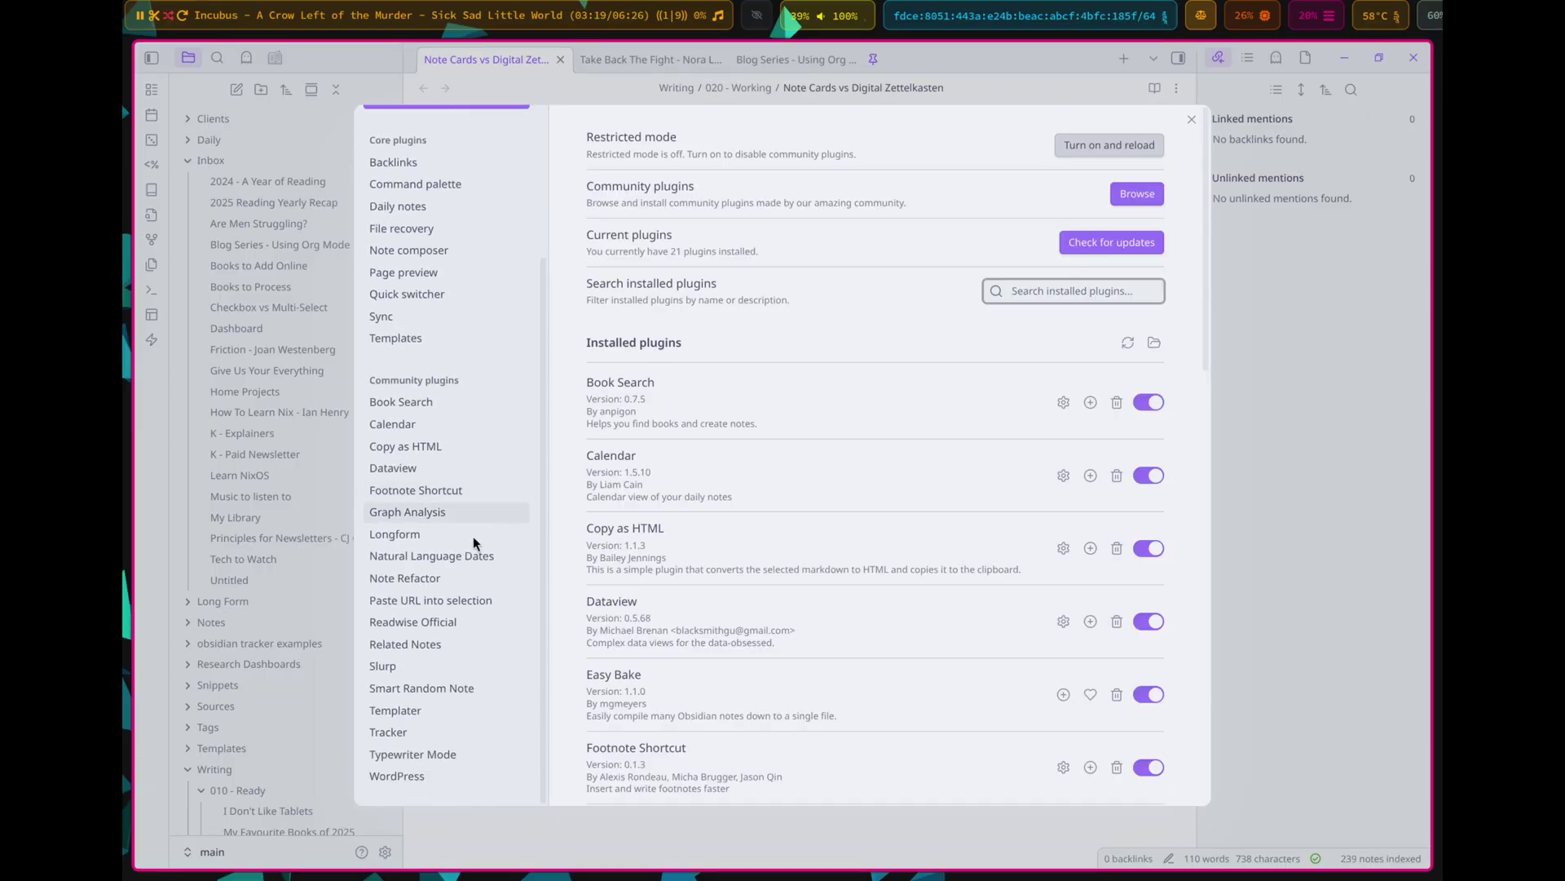
click(391, 667)
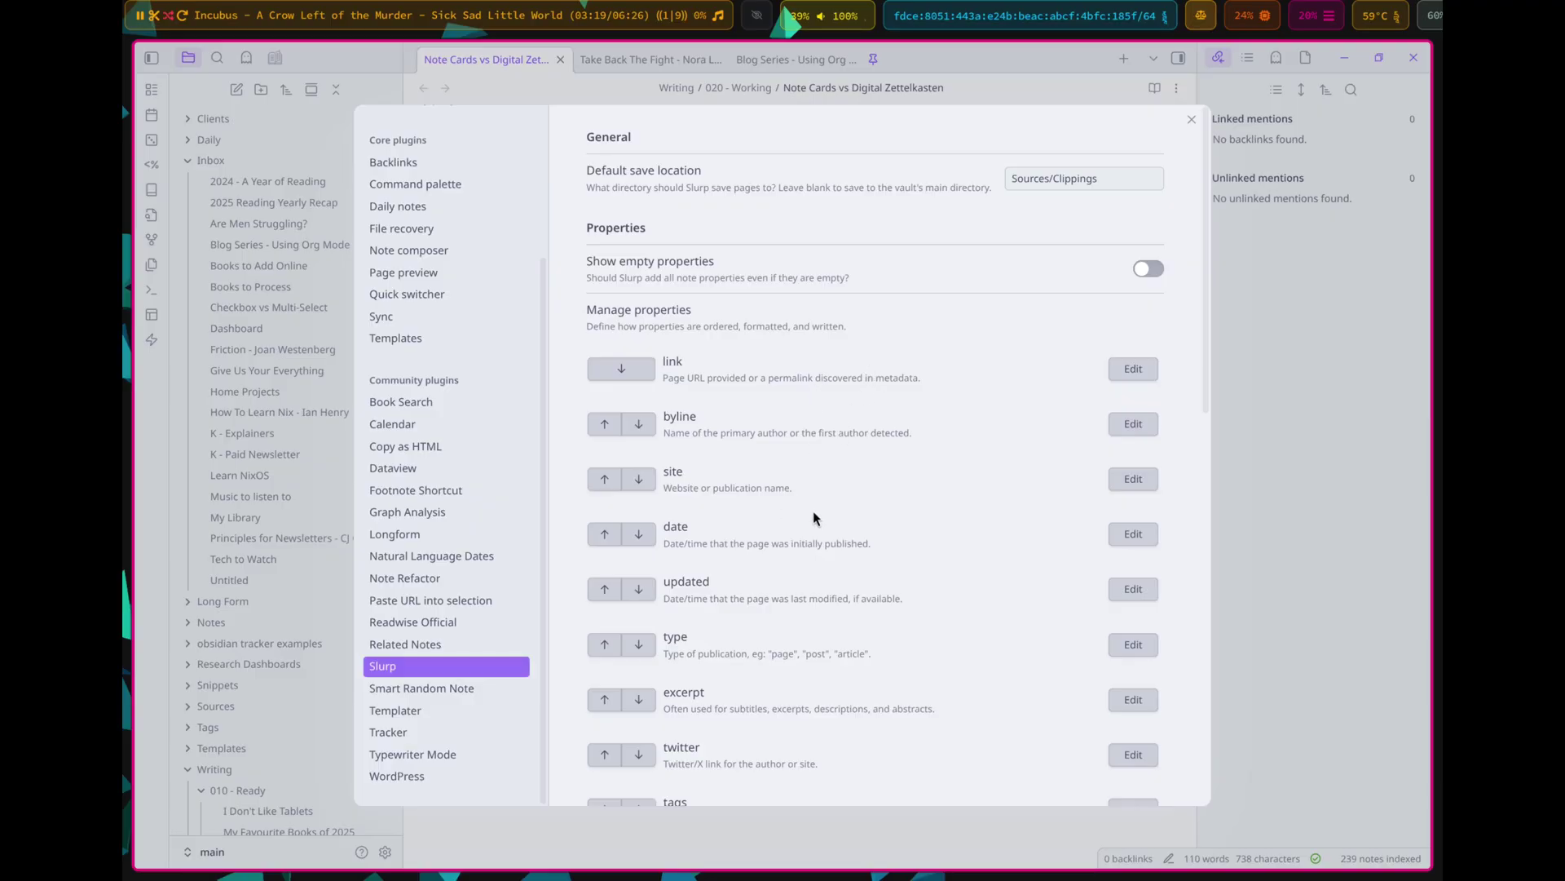
scroll(868, 543, down, 5)
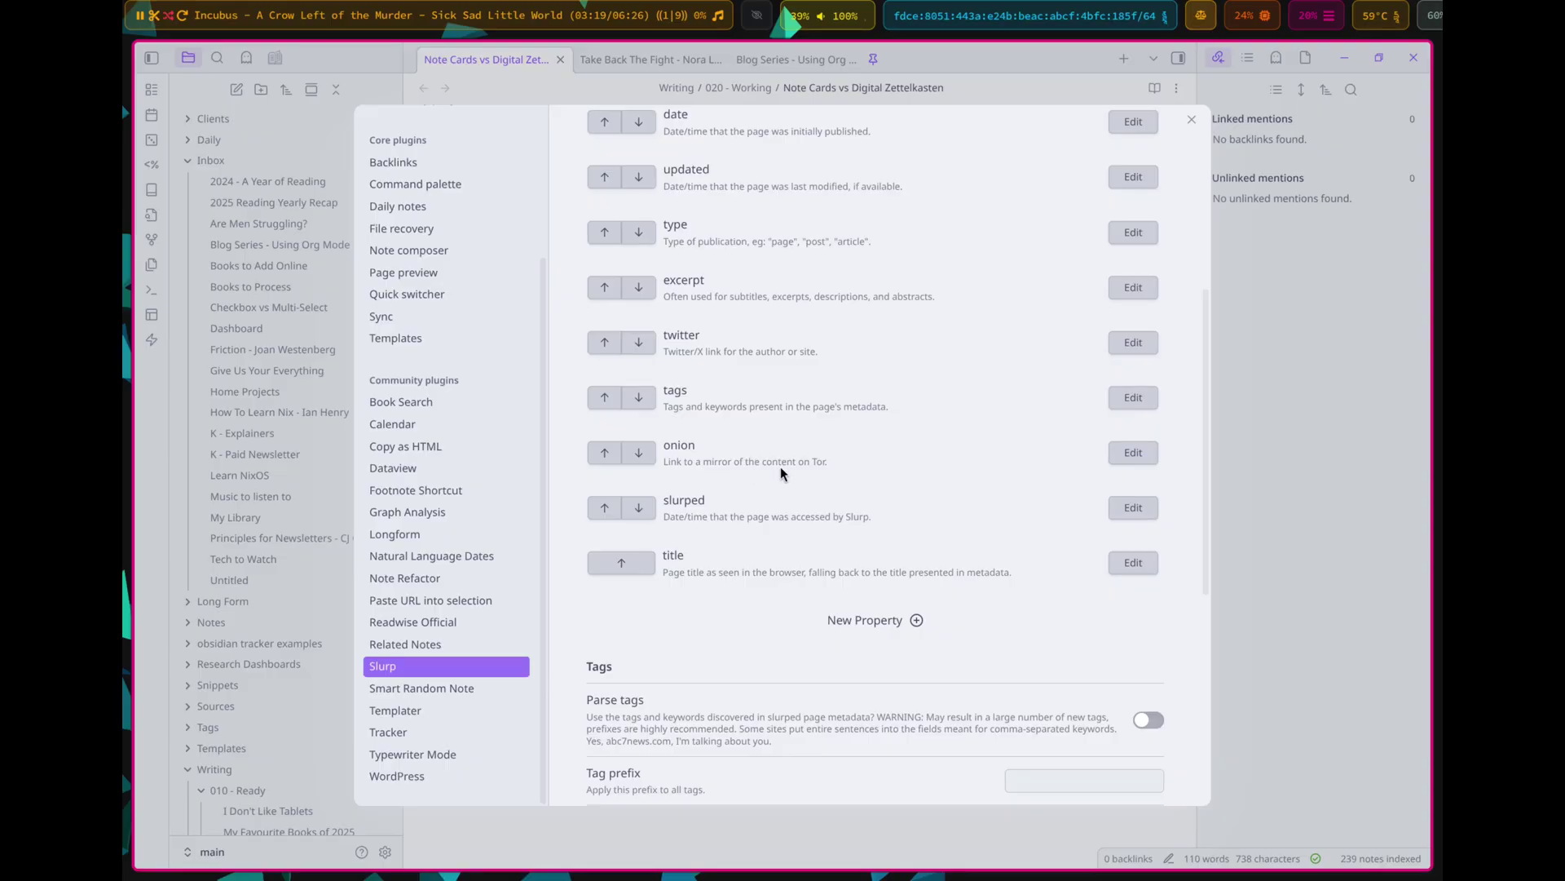
scroll(742, 563, down, 2)
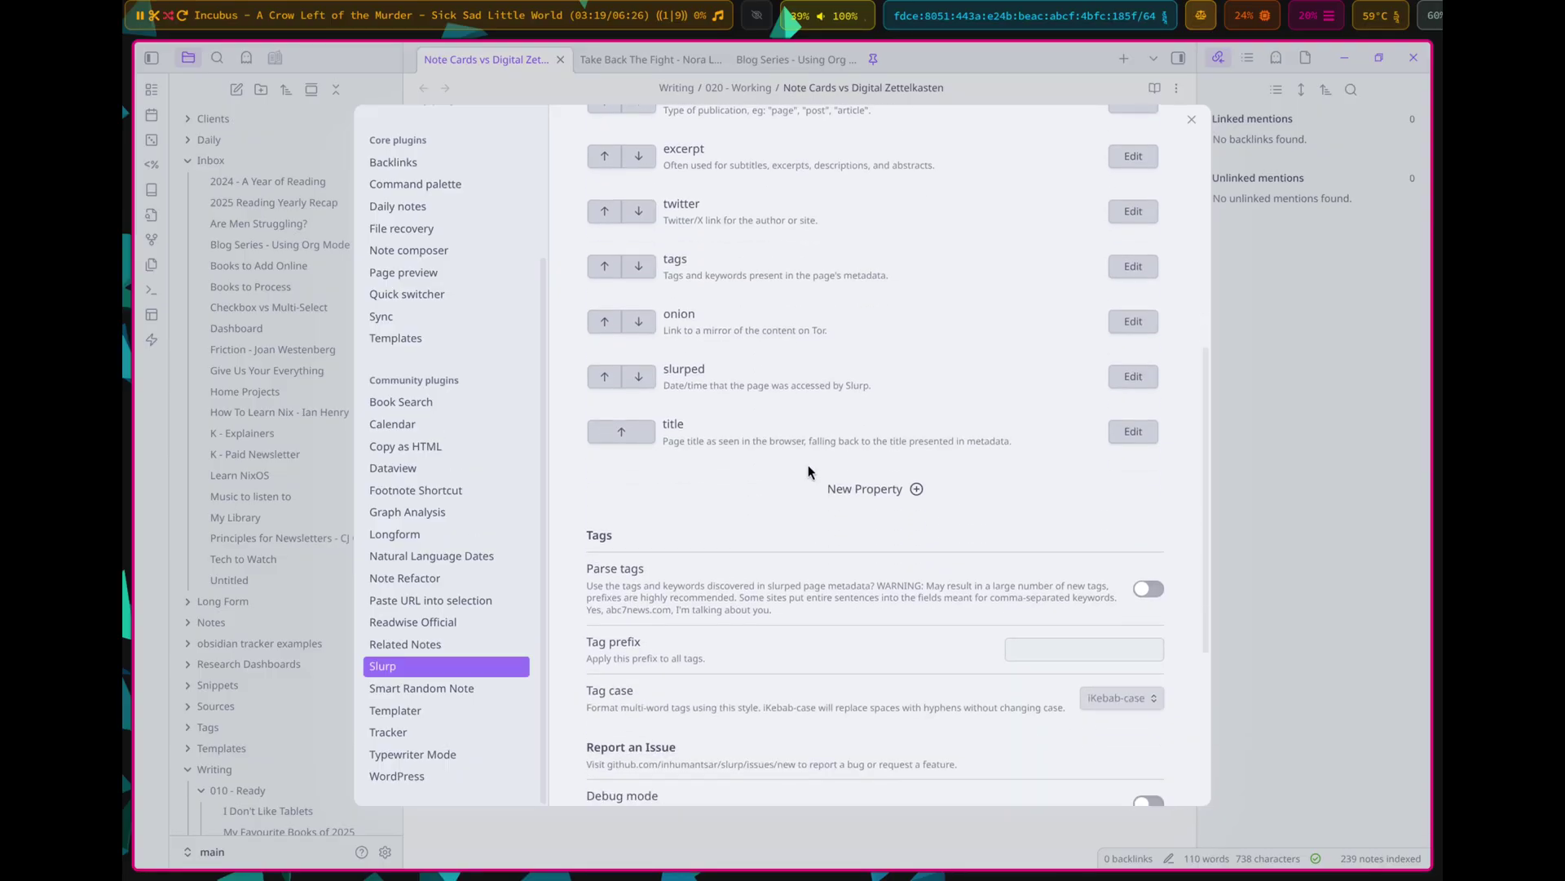
scroll(864, 496, down, 2)
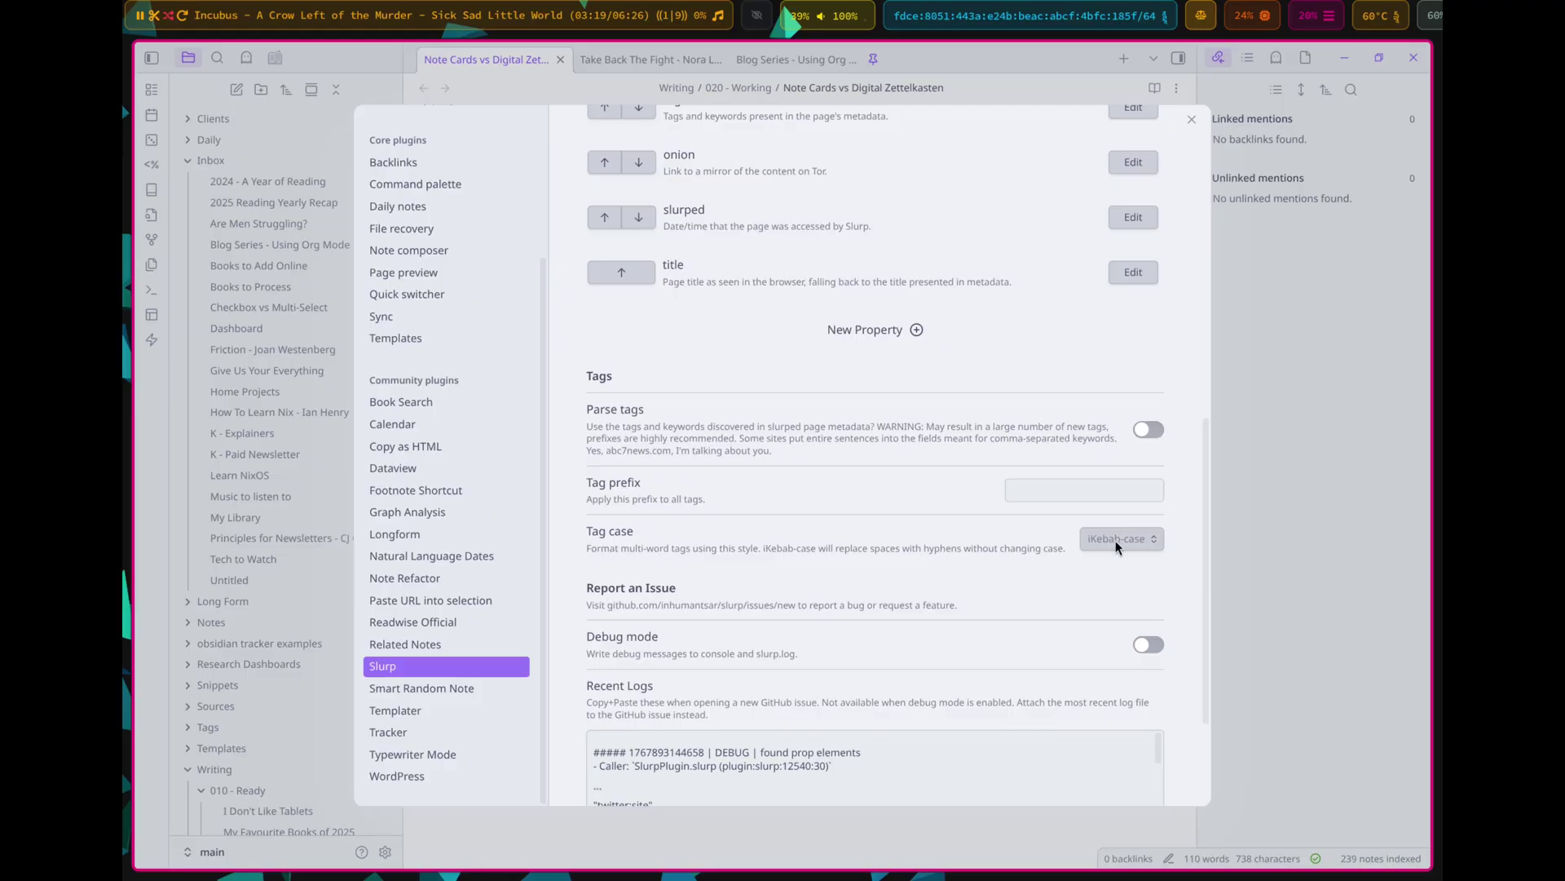
scroll(838, 613, down, 2)
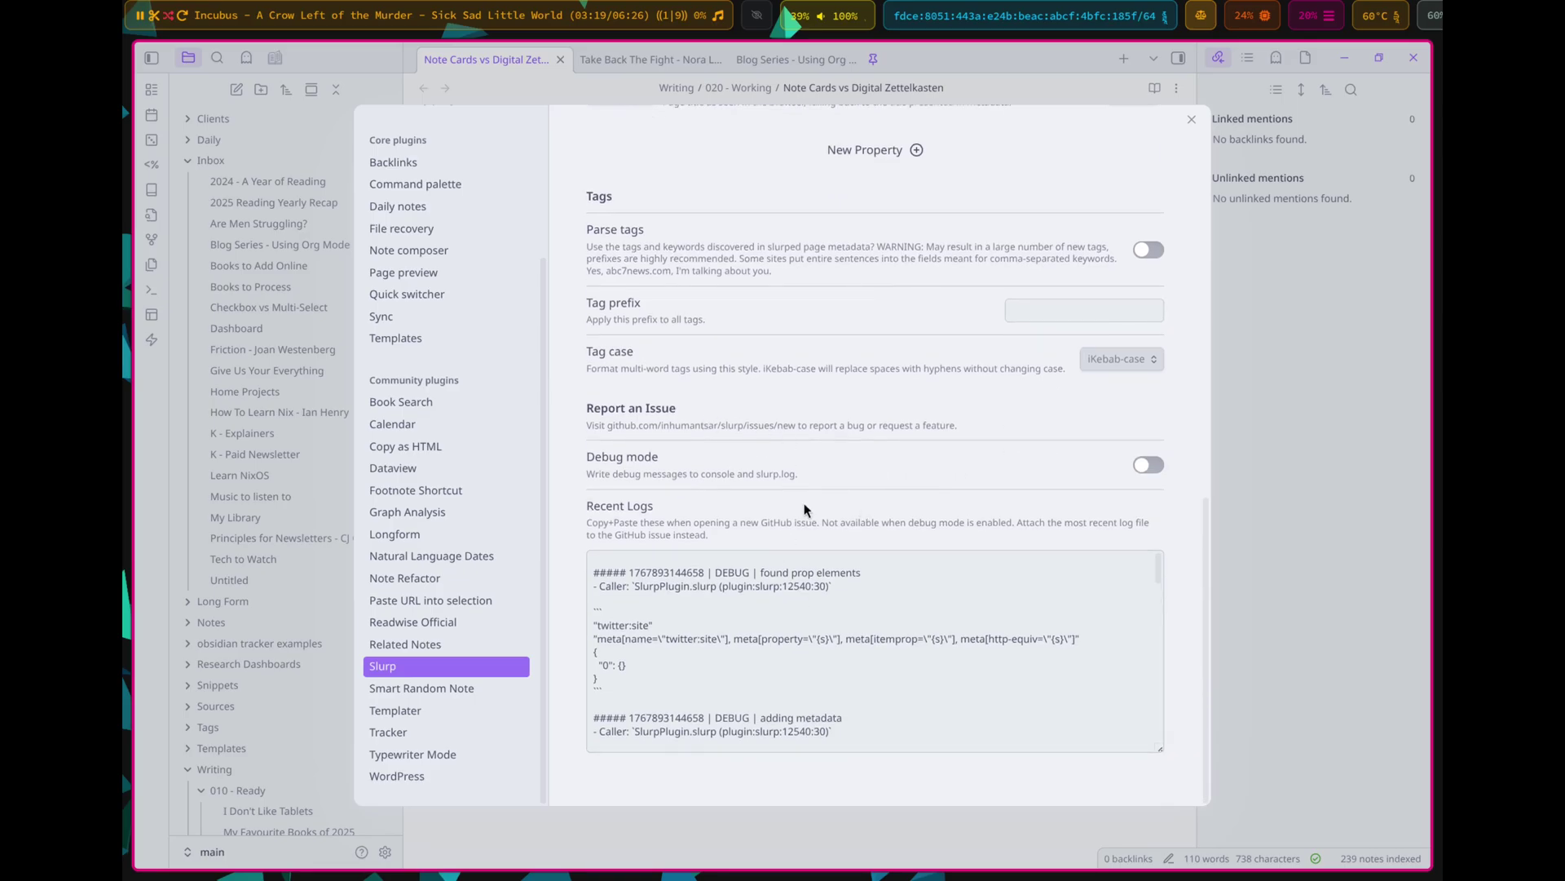
click(1192, 120)
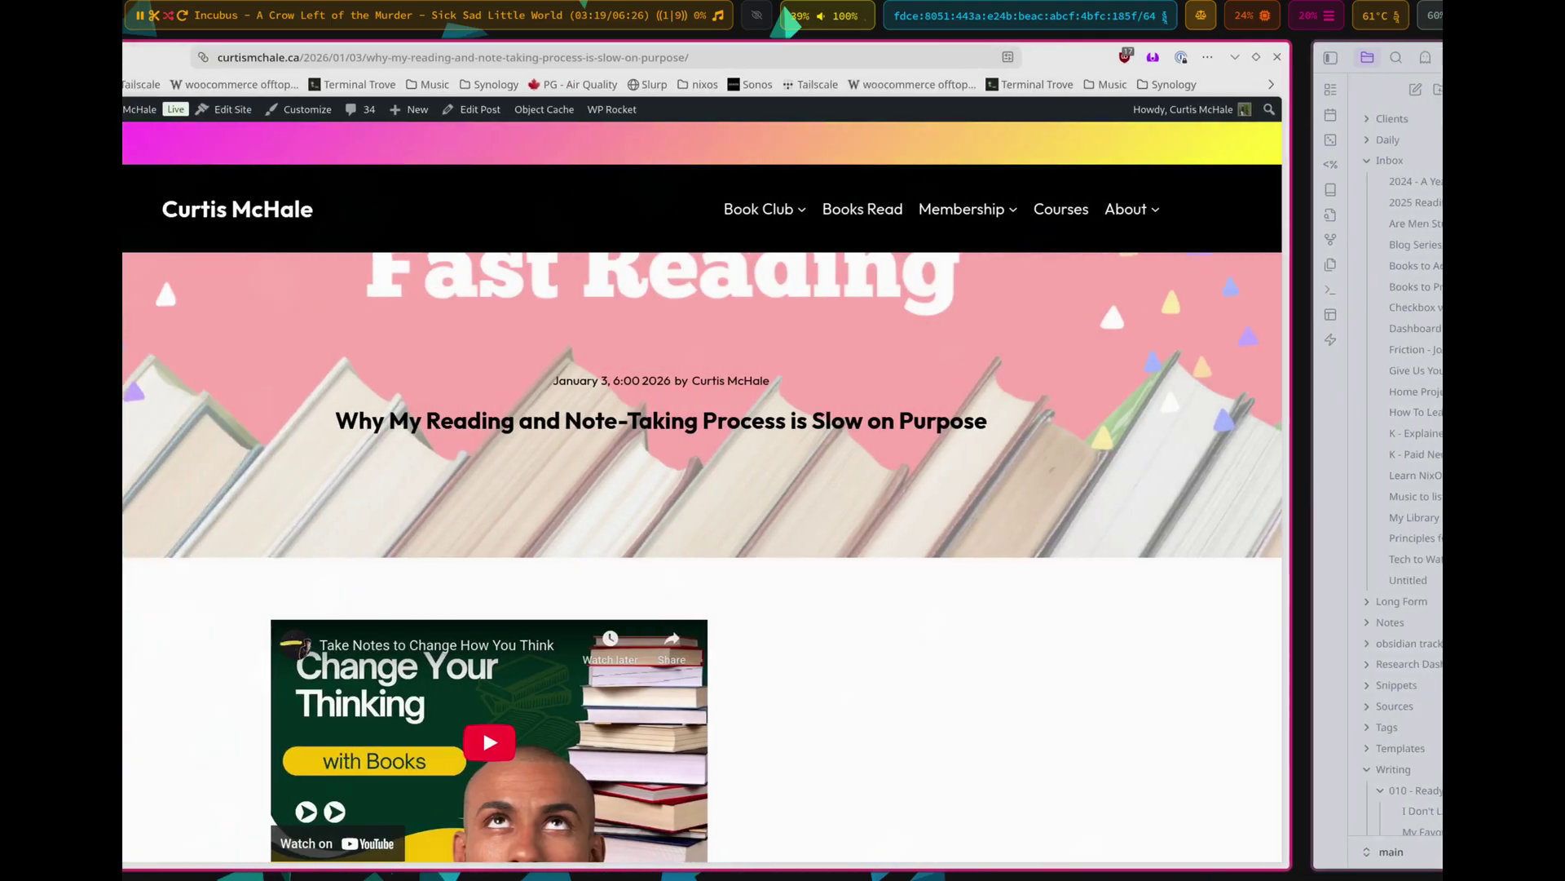
Copy the 'Why My Reading and Note-Taking Process is Slow on Purpose' post URL, then return to Obsidian.
key(super+Left)
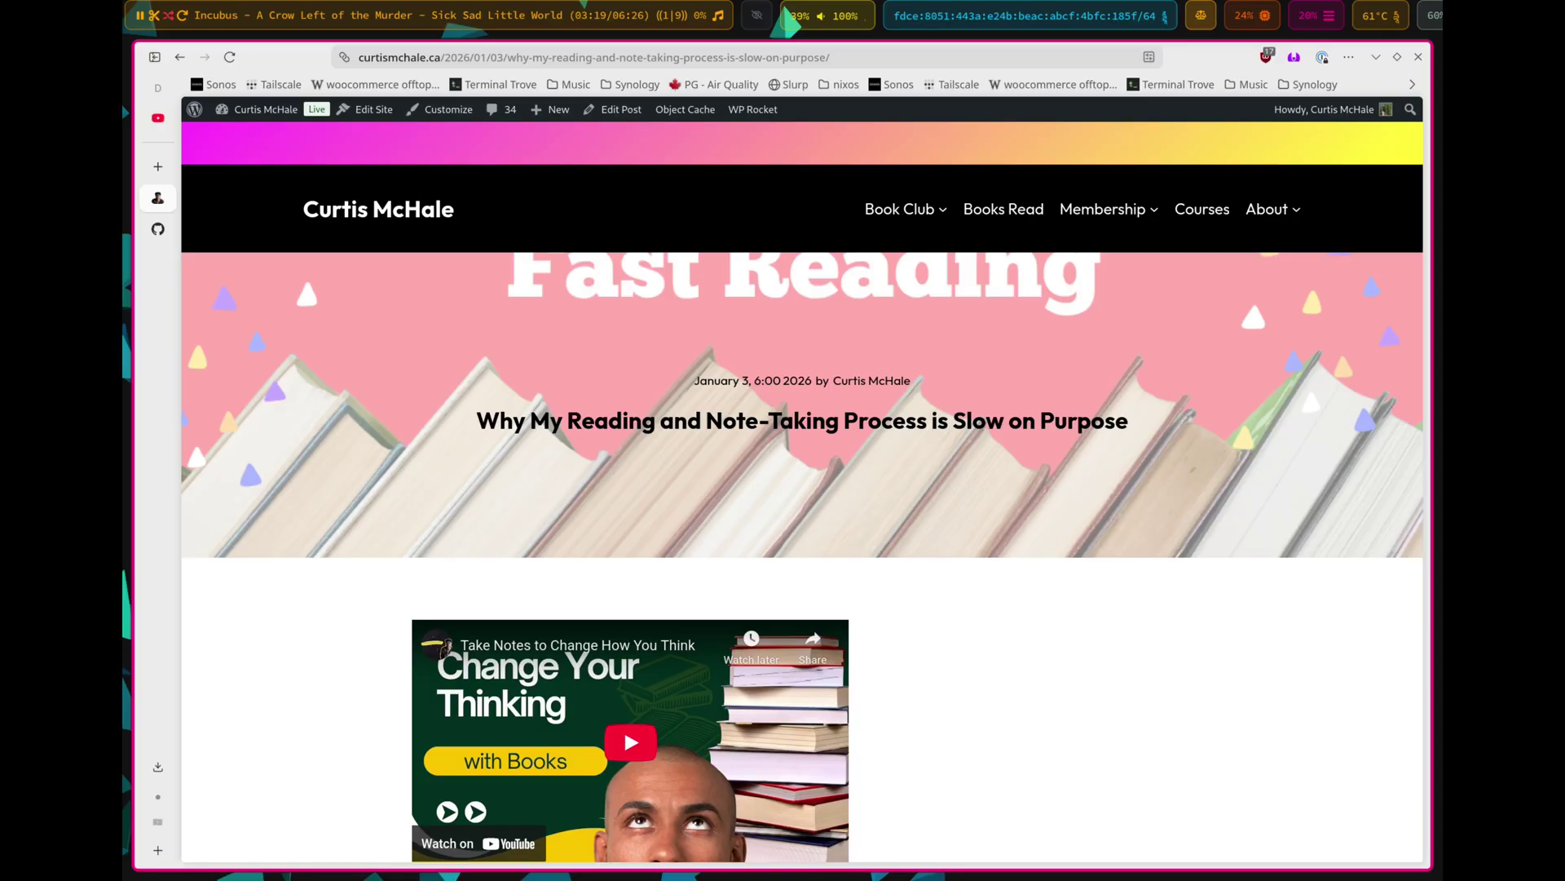
key(ctrl+shift+c)
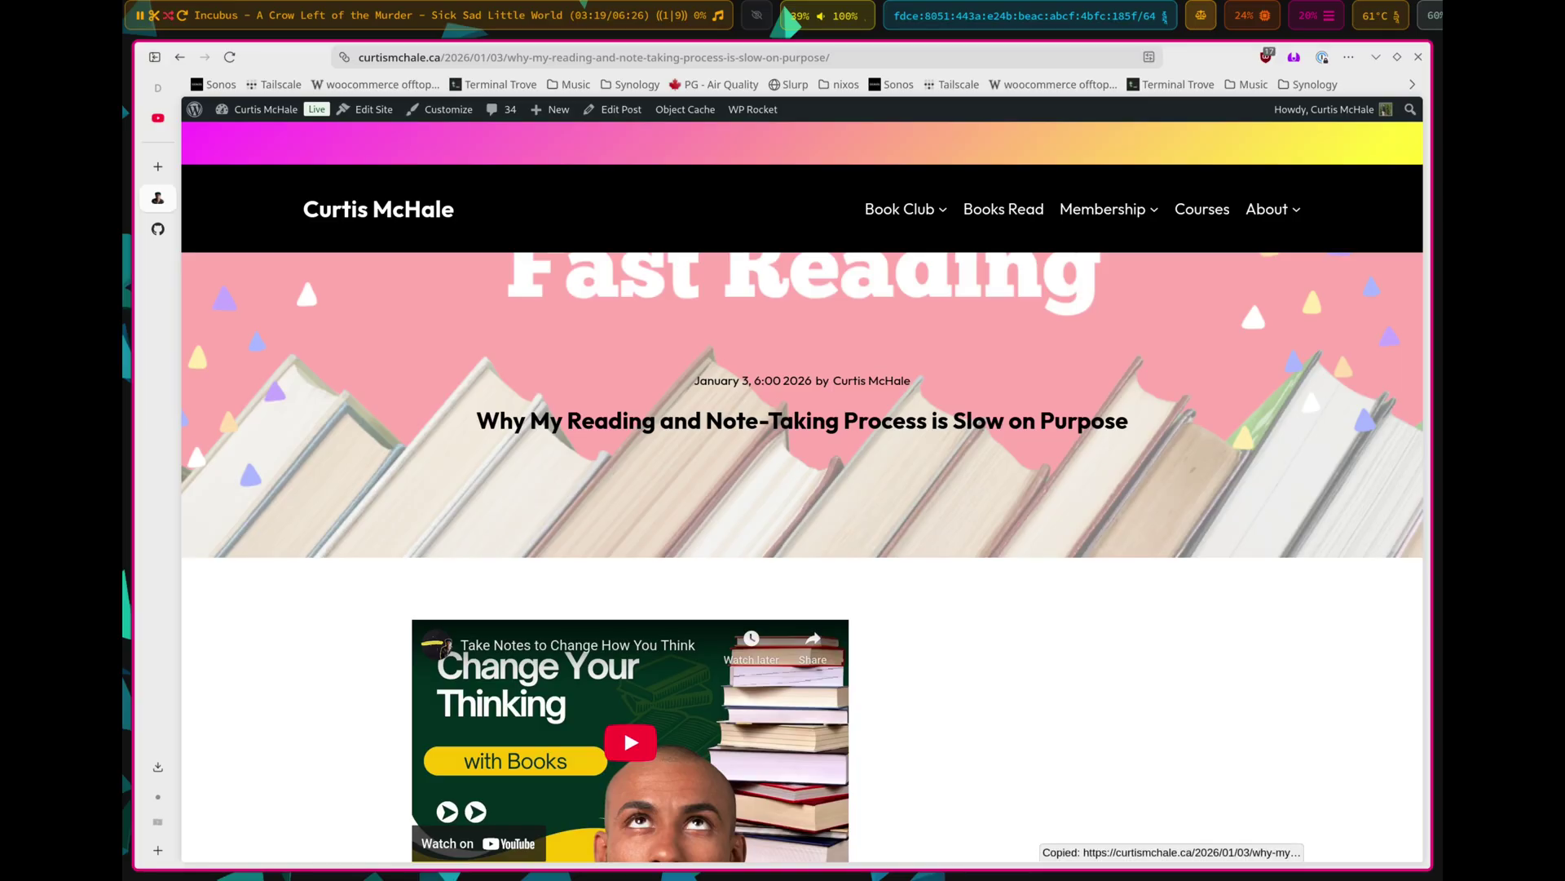
key(ctrl+l)
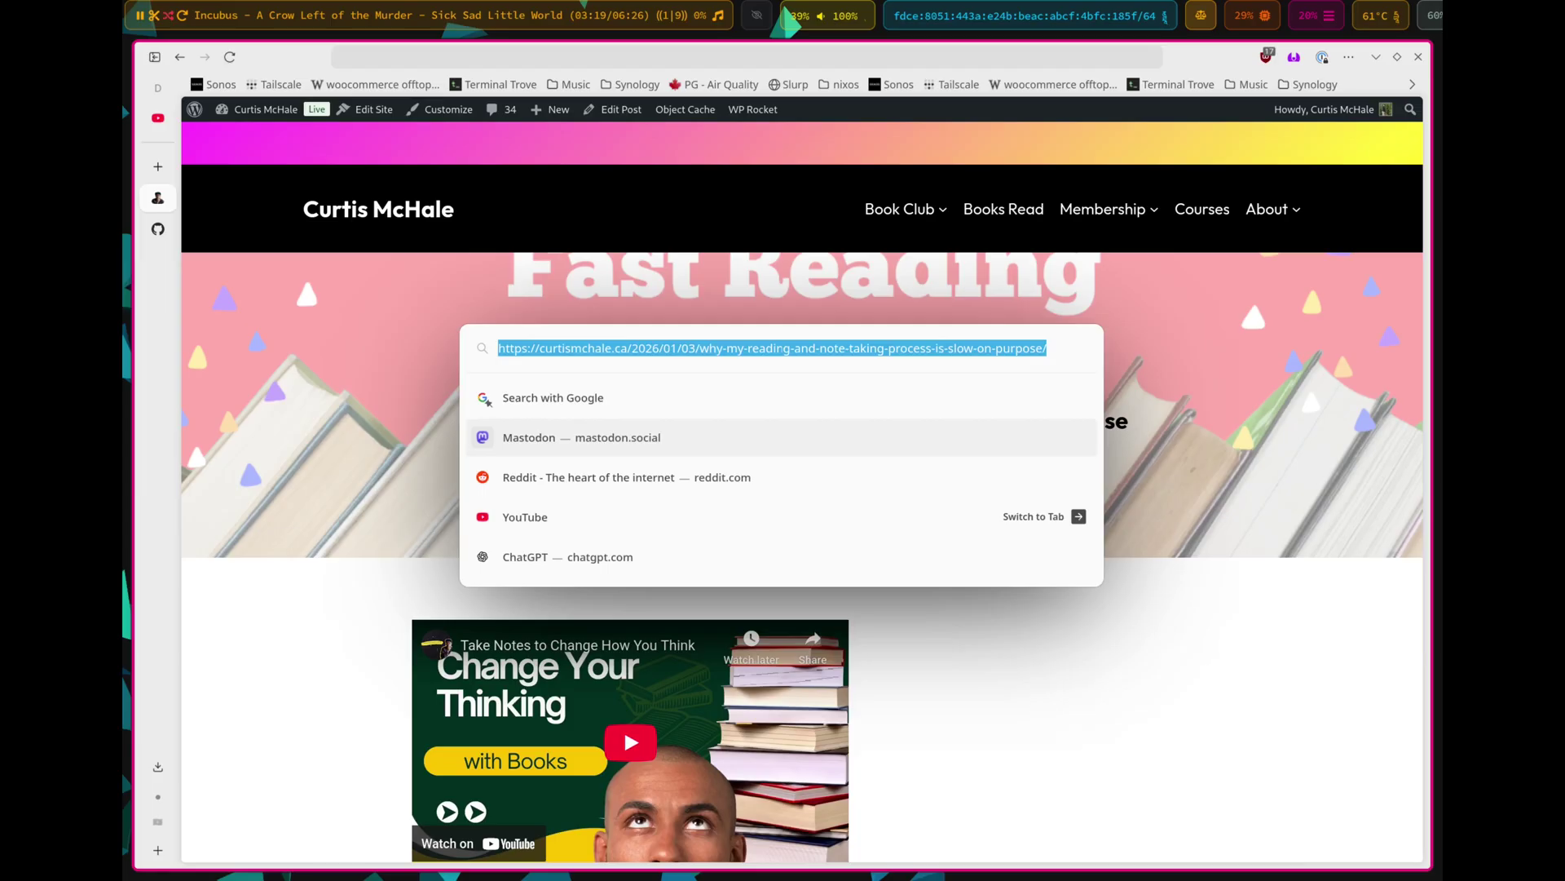
key(Escape)
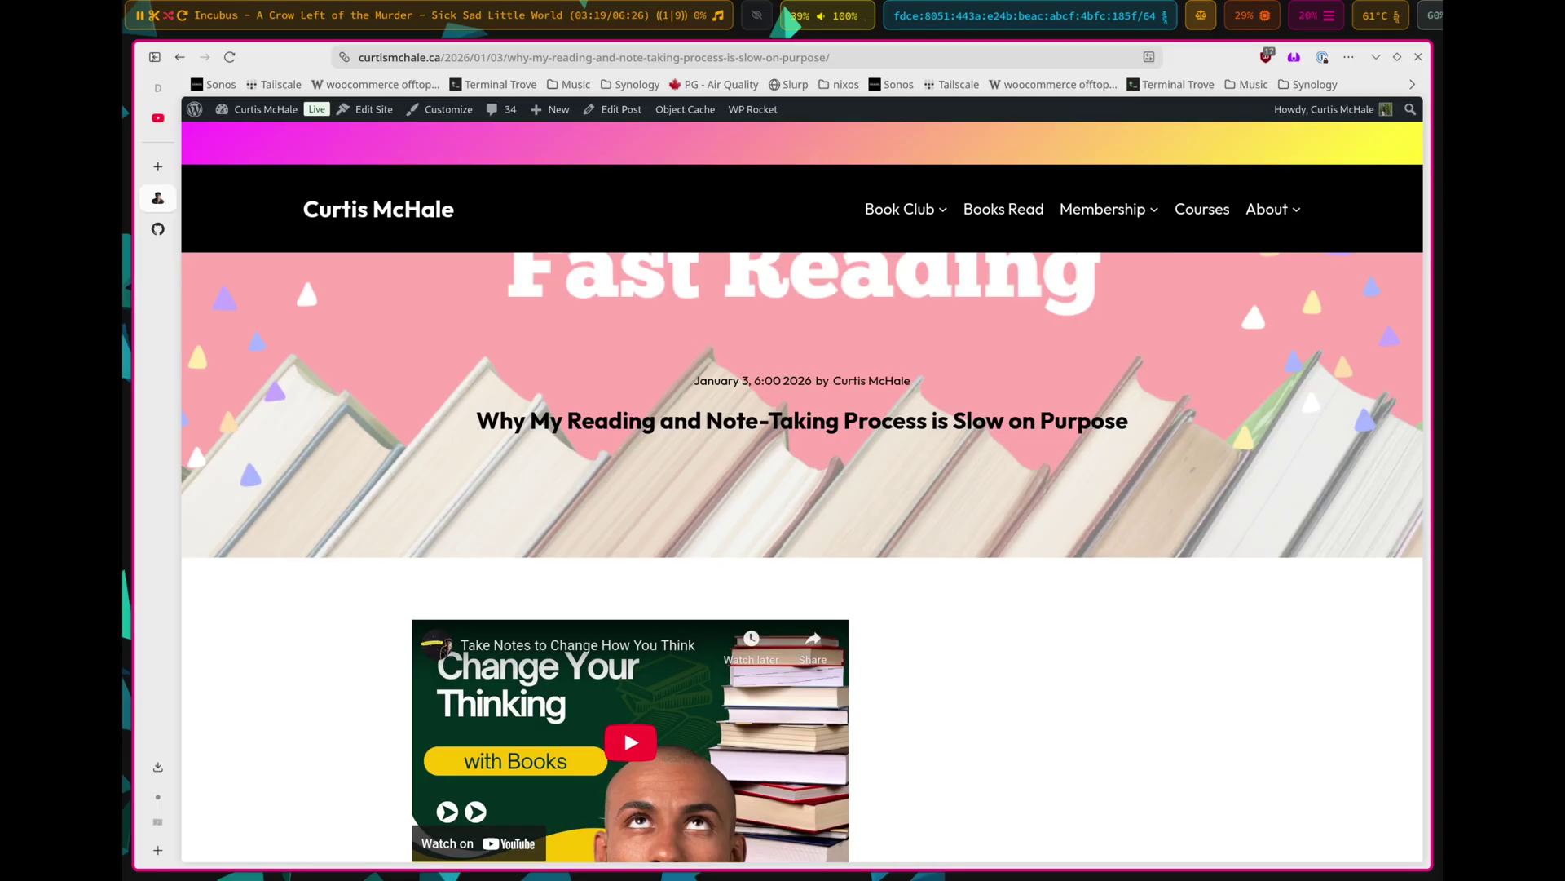
key(alt+Tab)
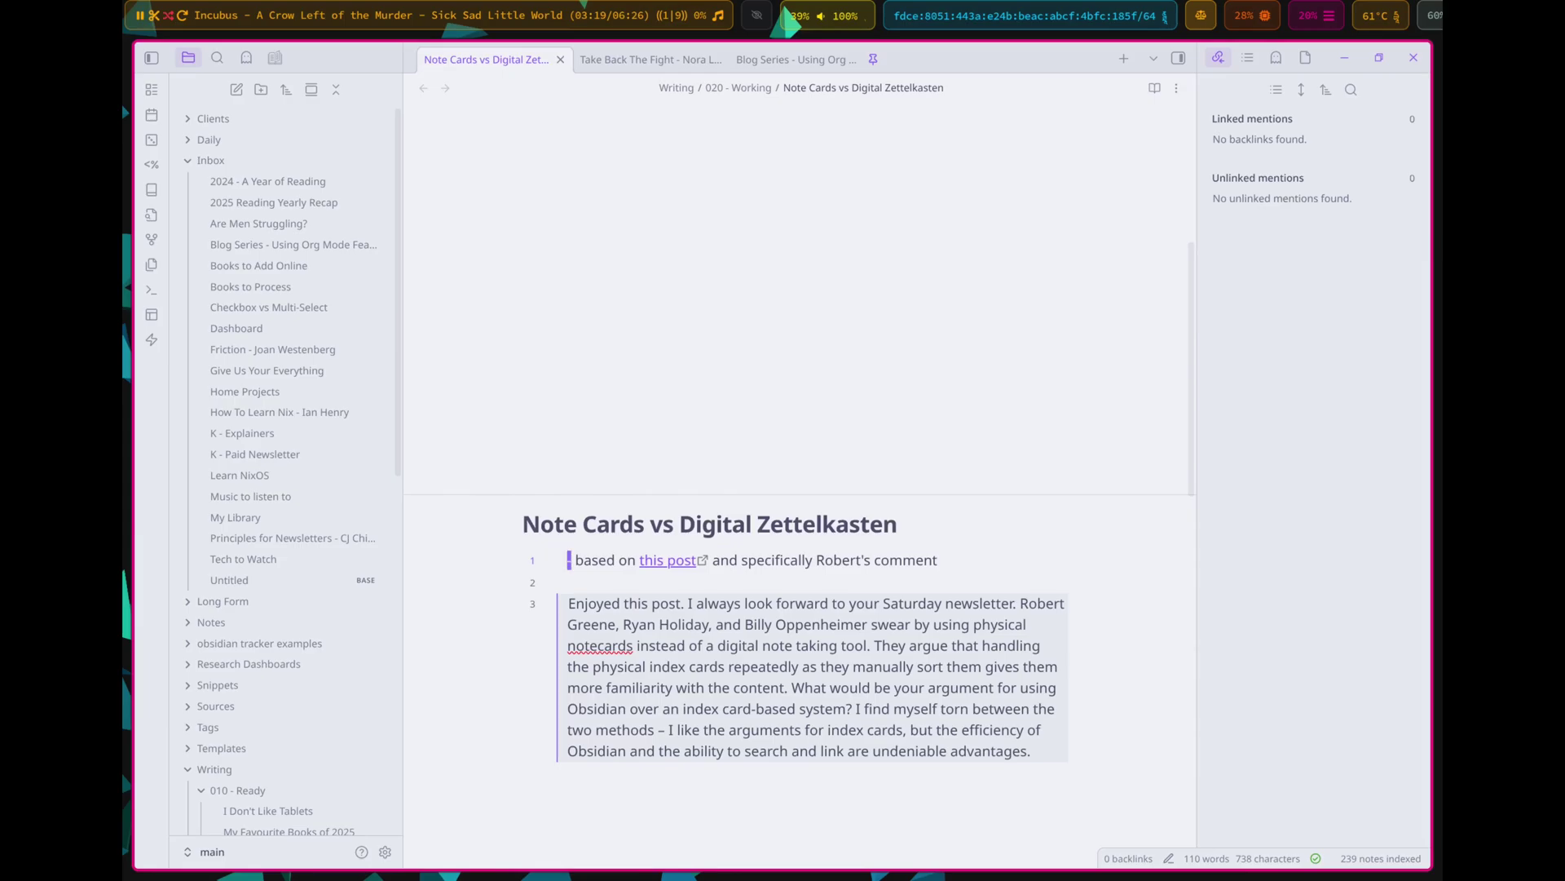
Clip the copied post URL into a new note with 'Slurp: Create note from URL'.
key(ctrl+p)
text(slurp)
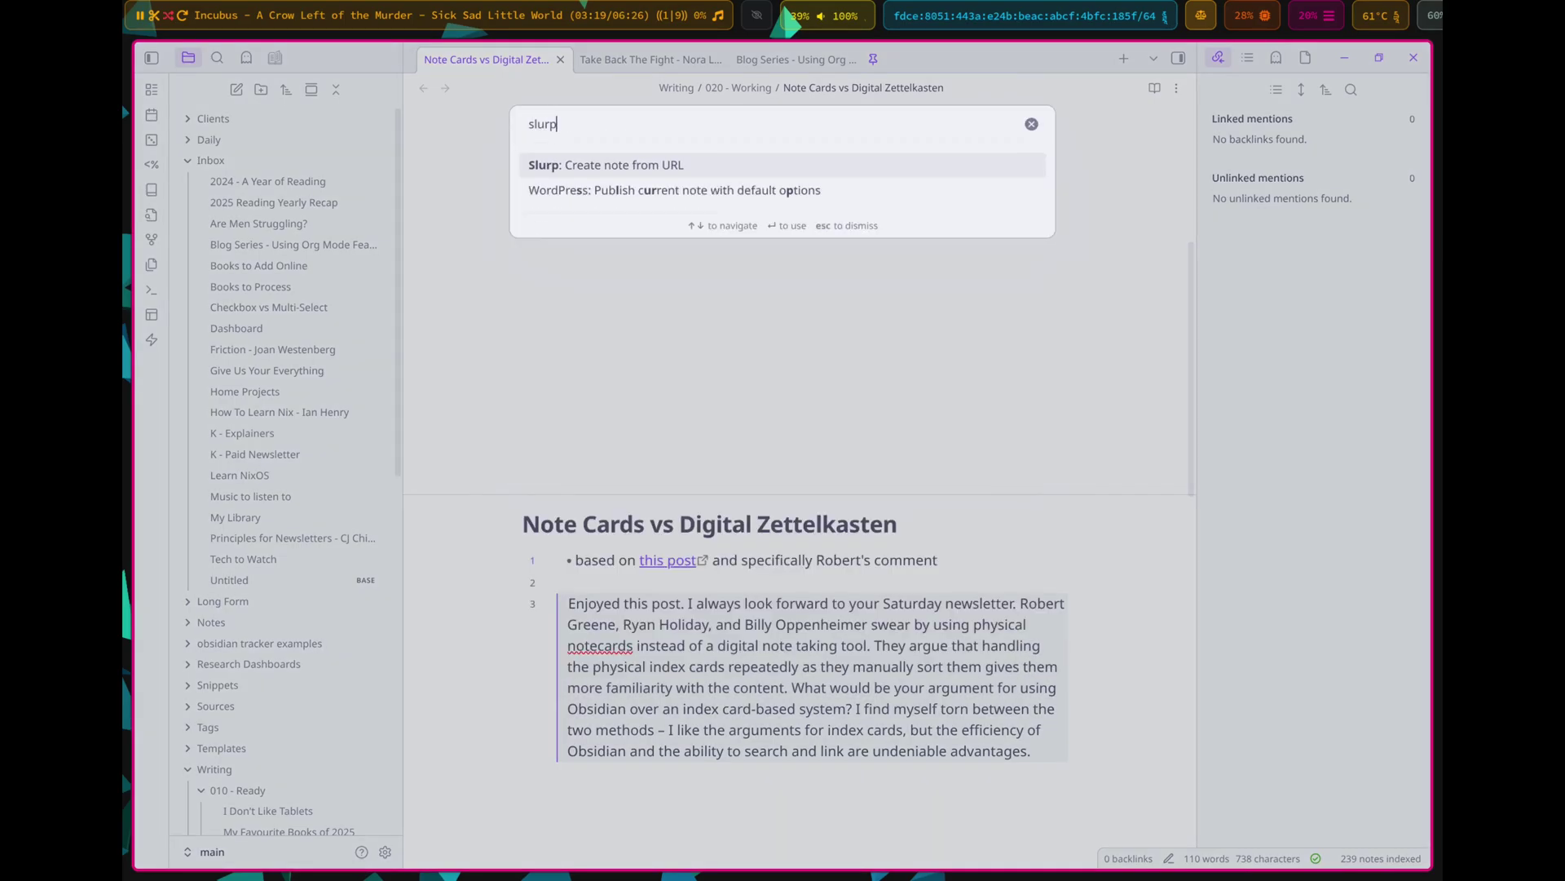
key(Return)
key(ctrl+v)
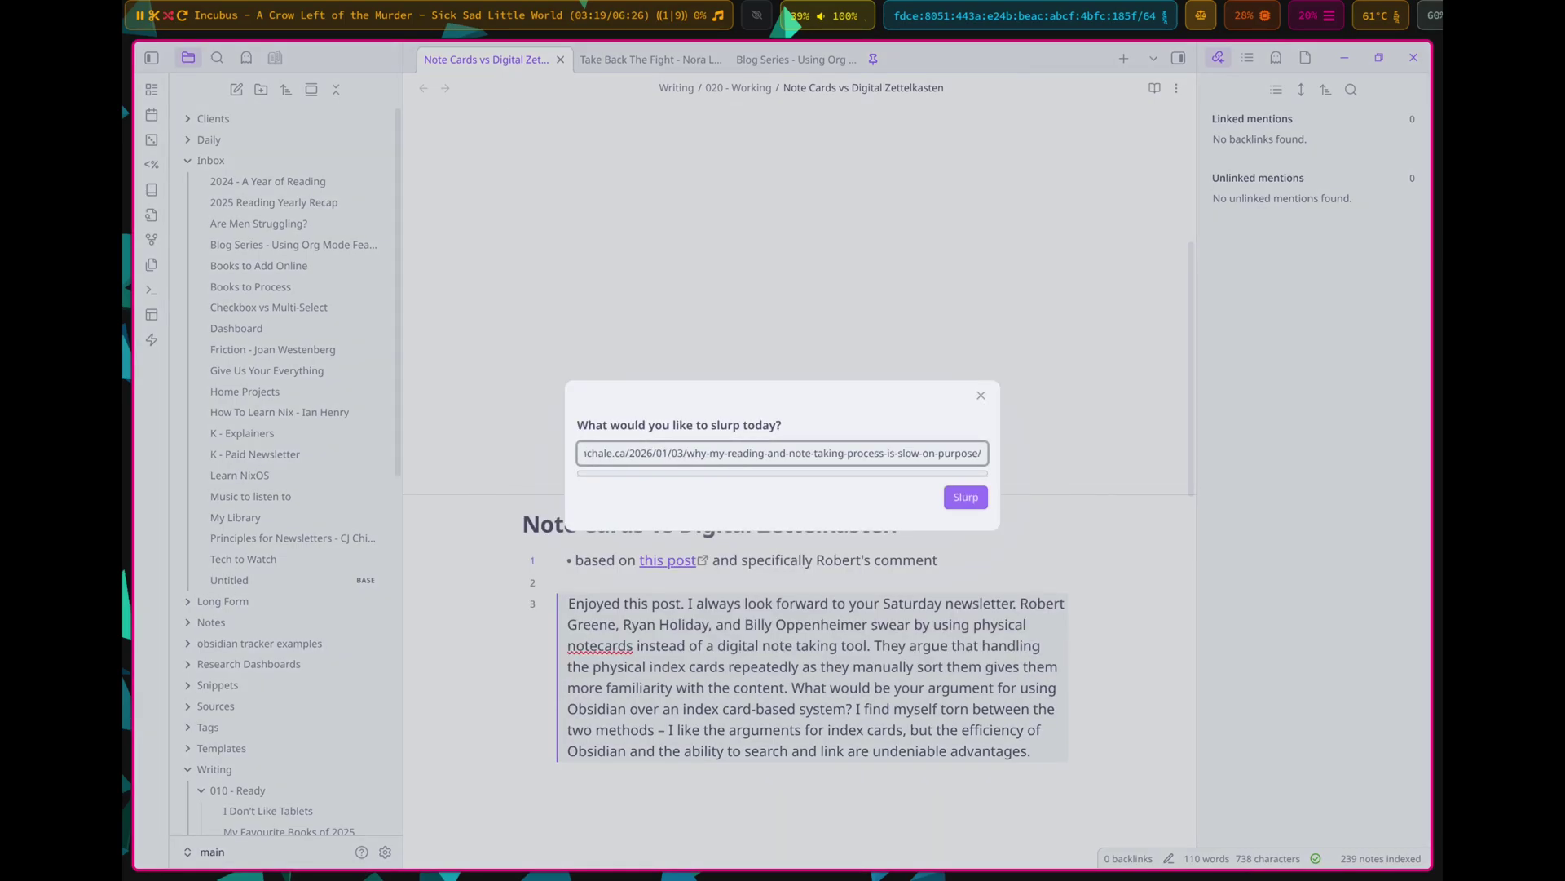
key(Return)
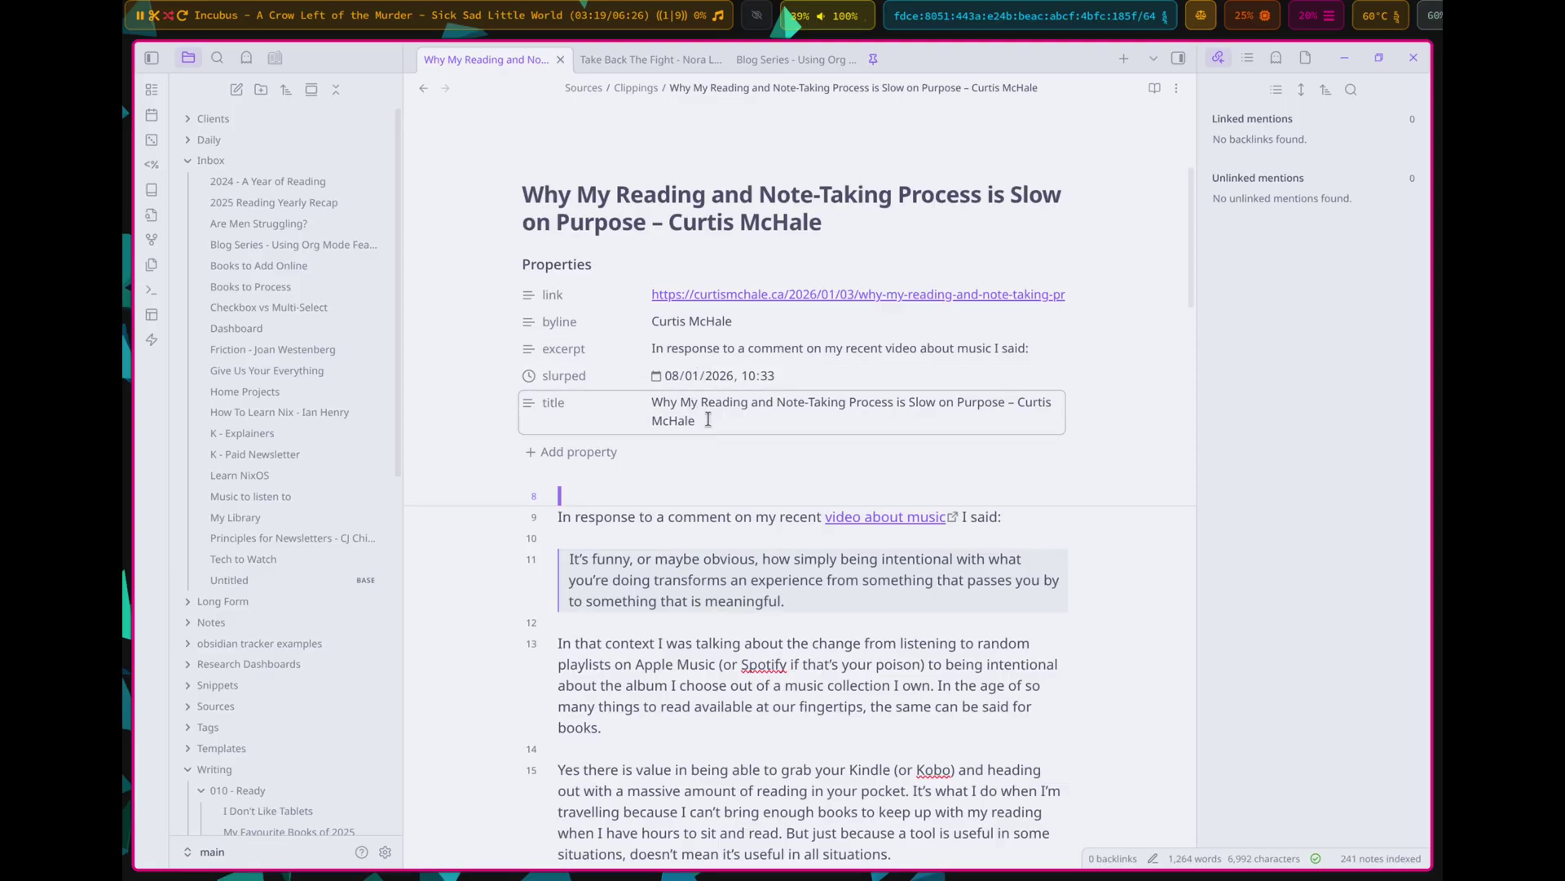
scroll(668, 546, down, 1)
scroll(668, 547, down, 10)
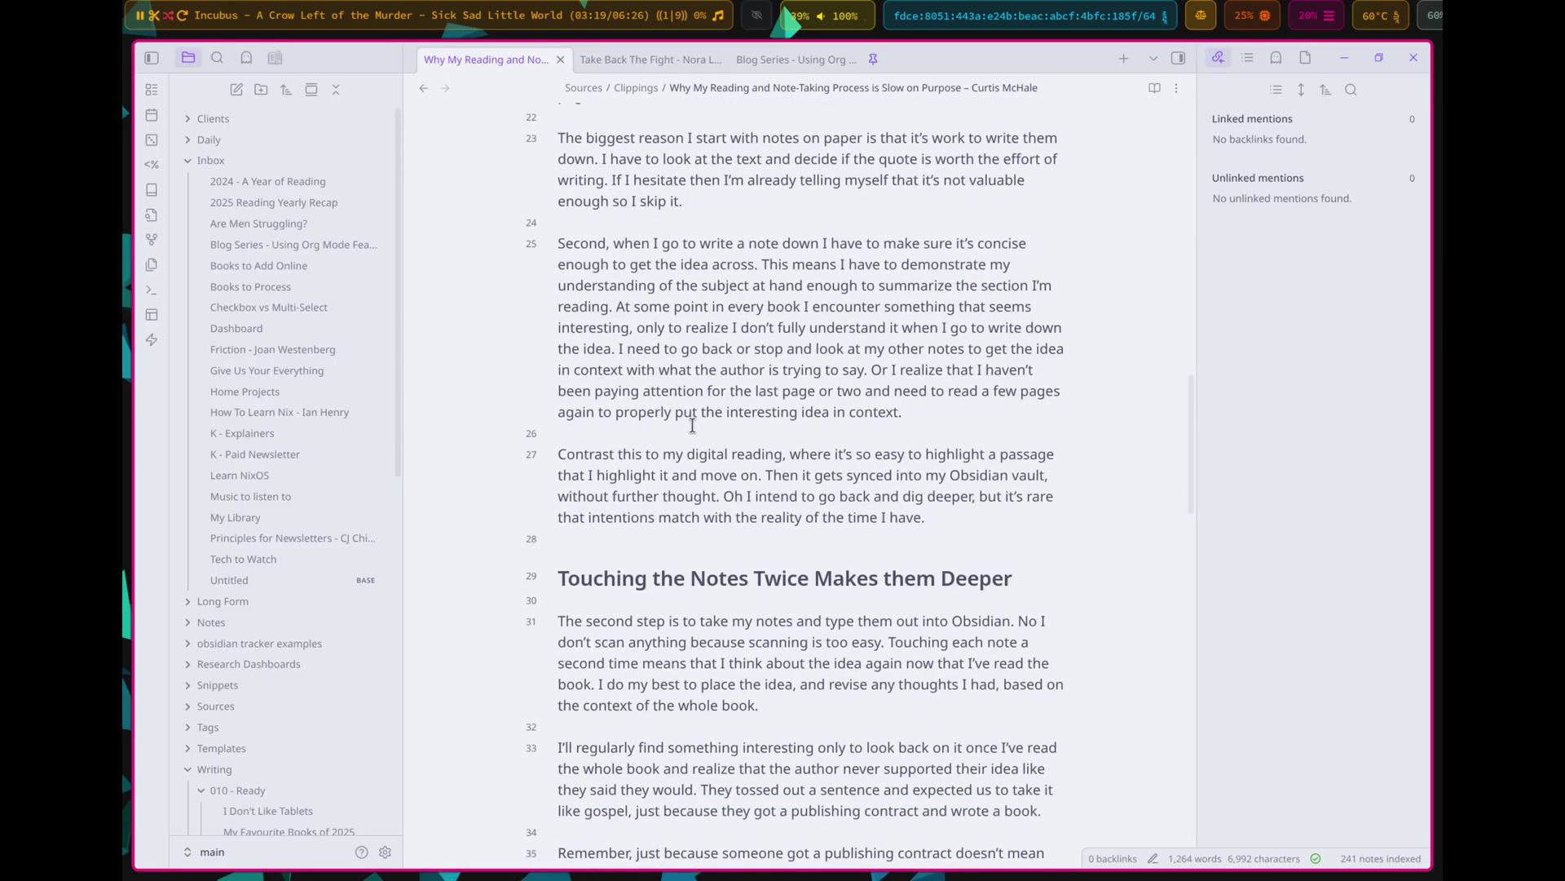
Select the Delete current file command in the command palette.
key(ctrl+p)
text(dele)
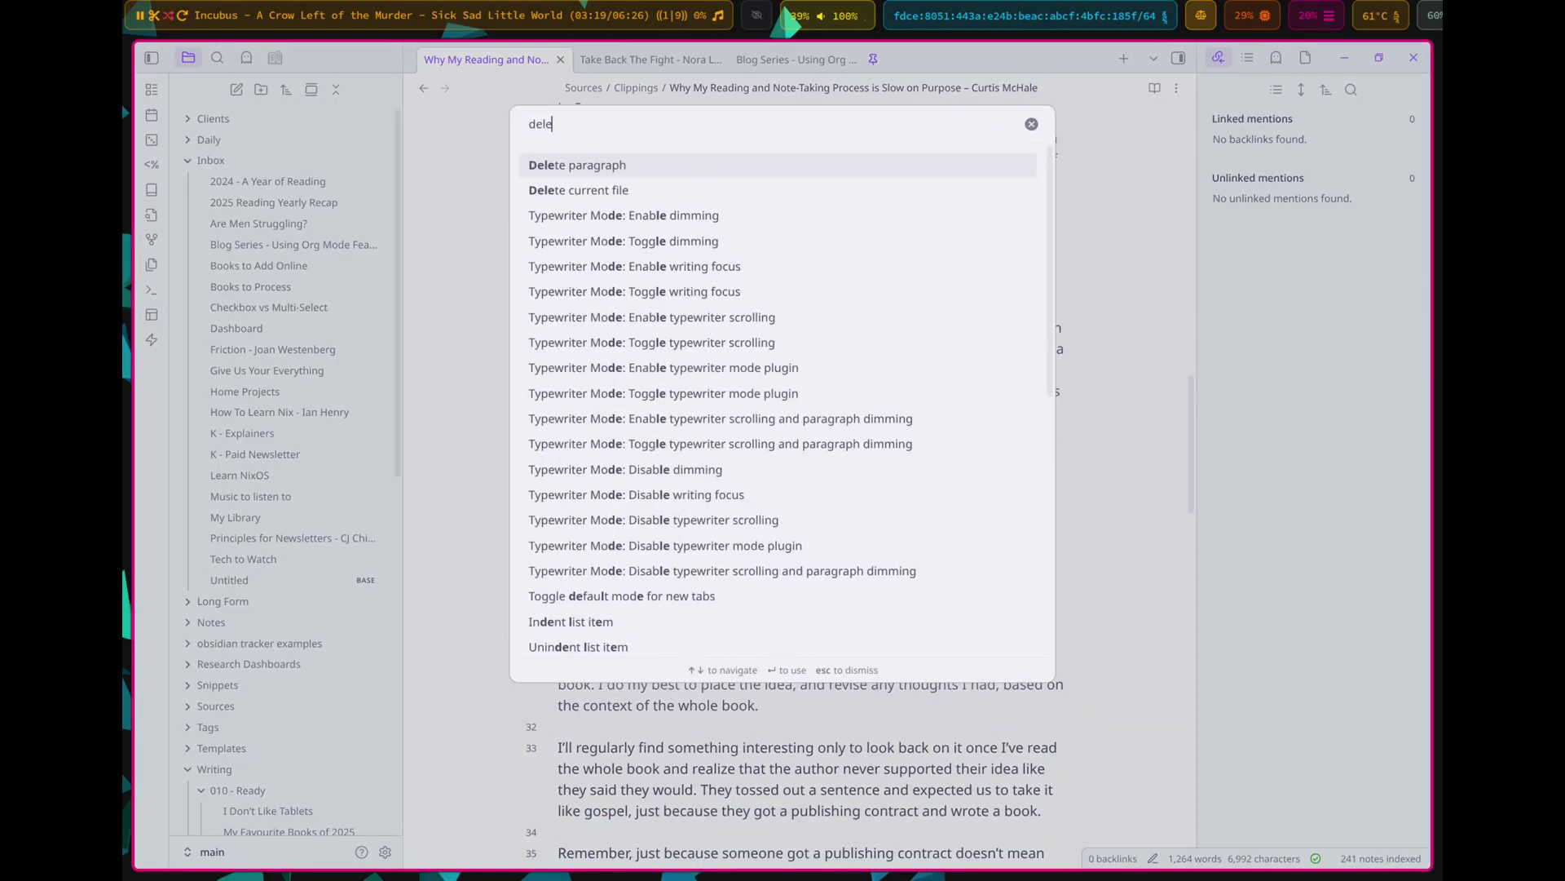
key(Down)
Delete the clipped note and open the Slurp GitHub repository page in the browser.
key(Return)
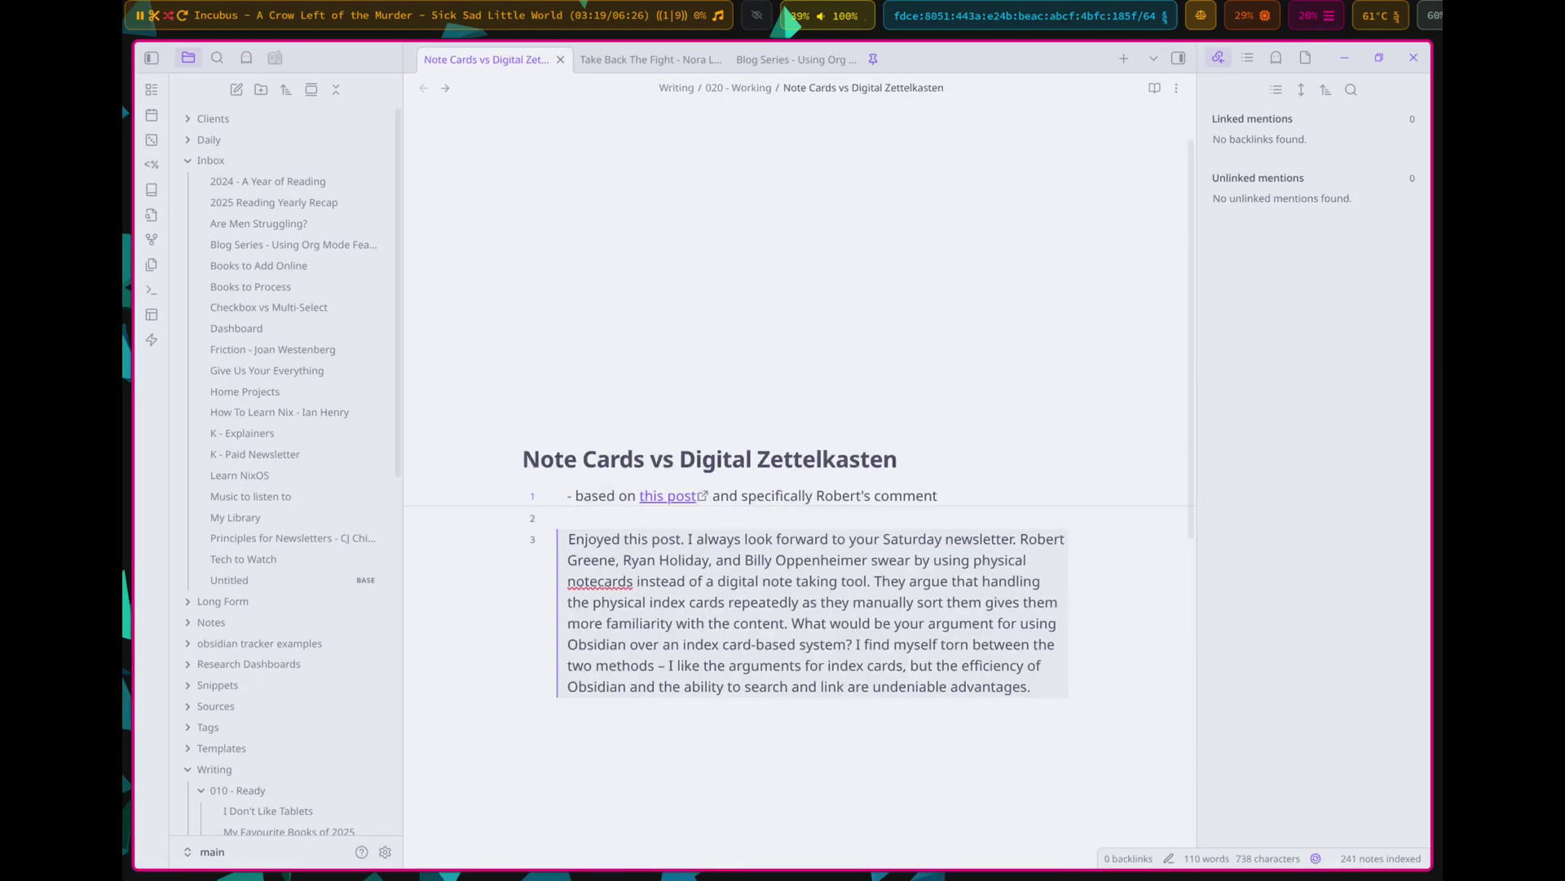
key(super+2)
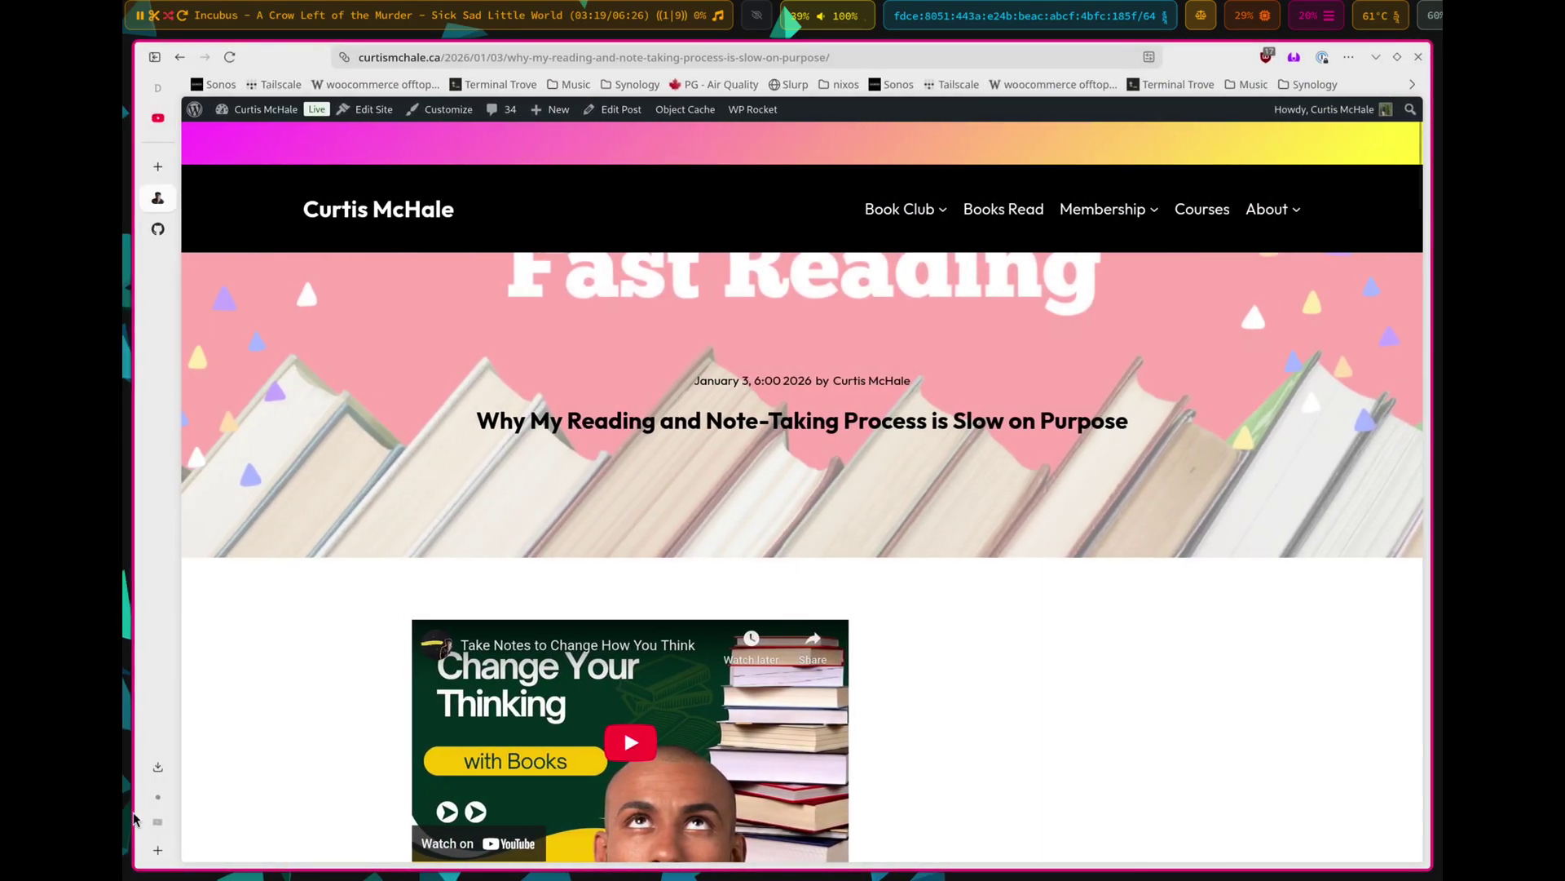
click(157, 229)
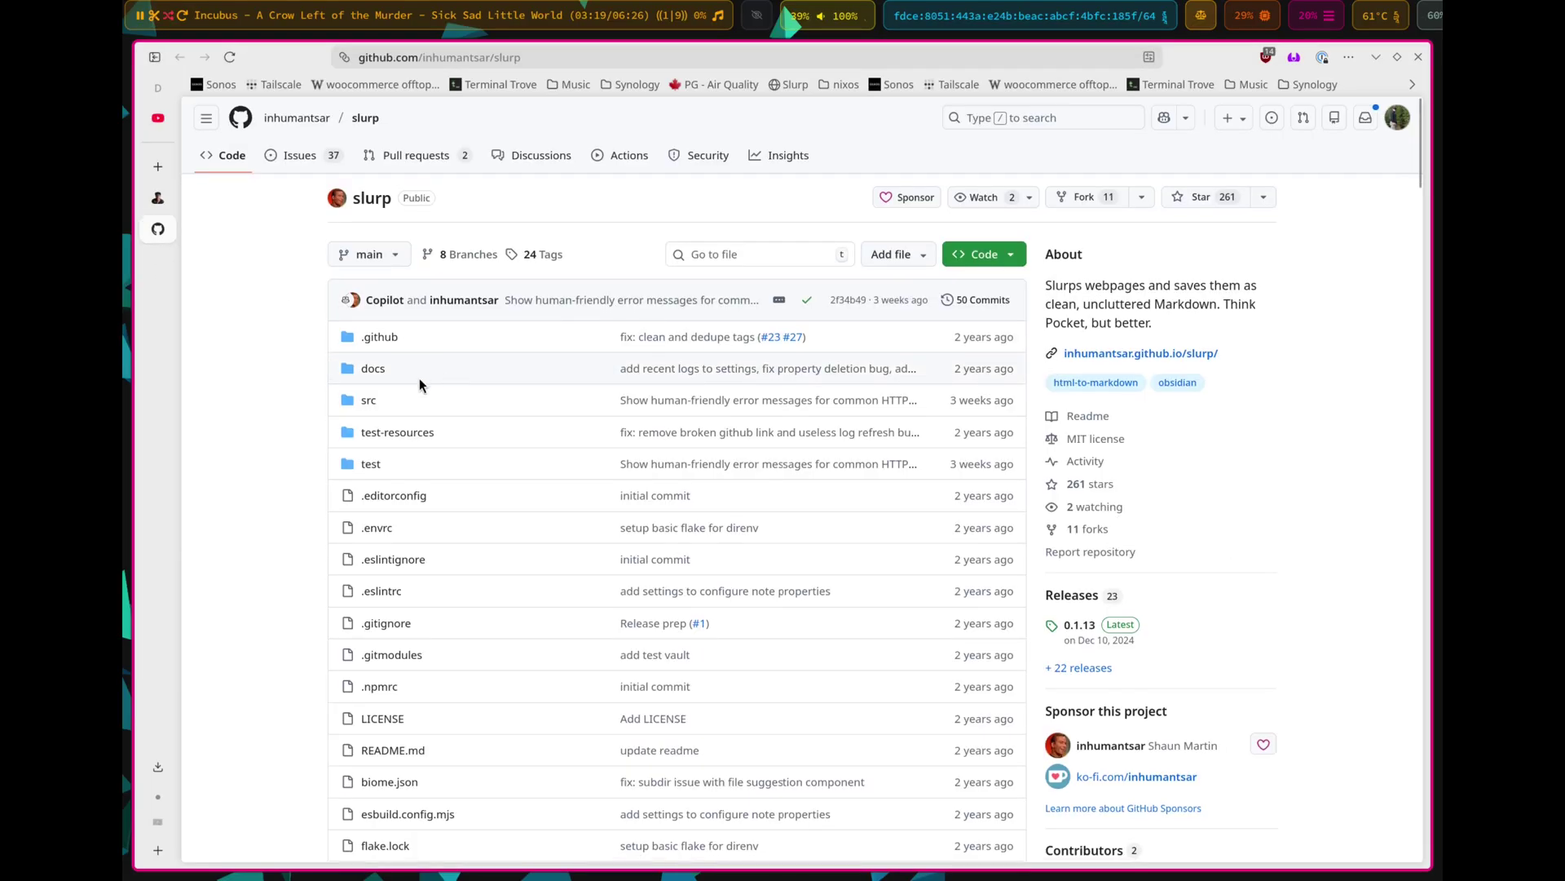
Scroll the README to the bookmarklet section and copy the javascript bookmarklet code.
scroll(506, 527, down, 5)
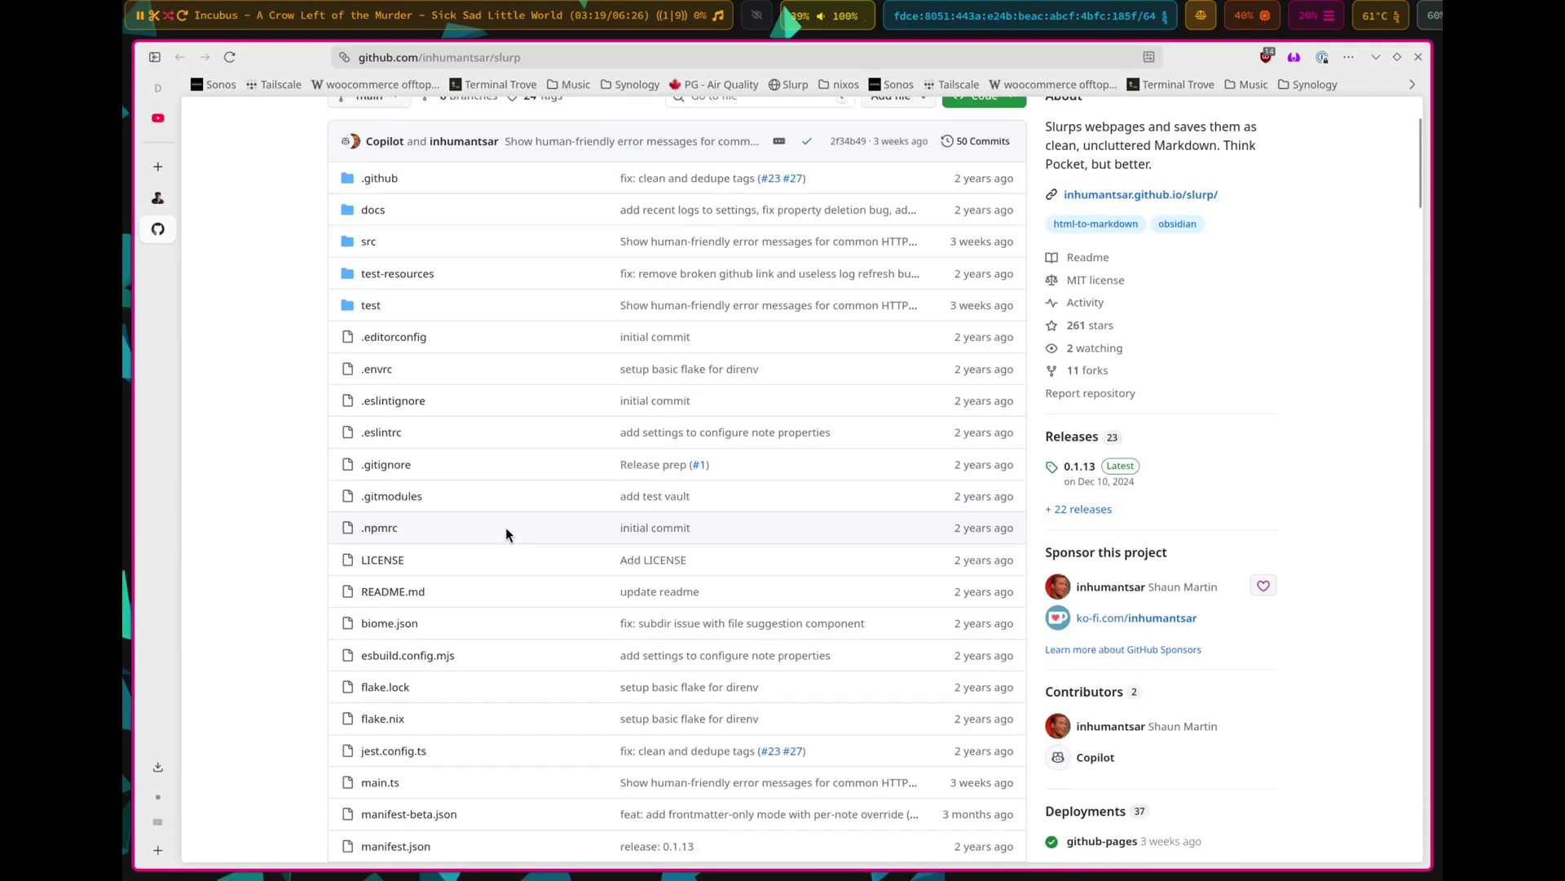
scroll(504, 529, down, 8)
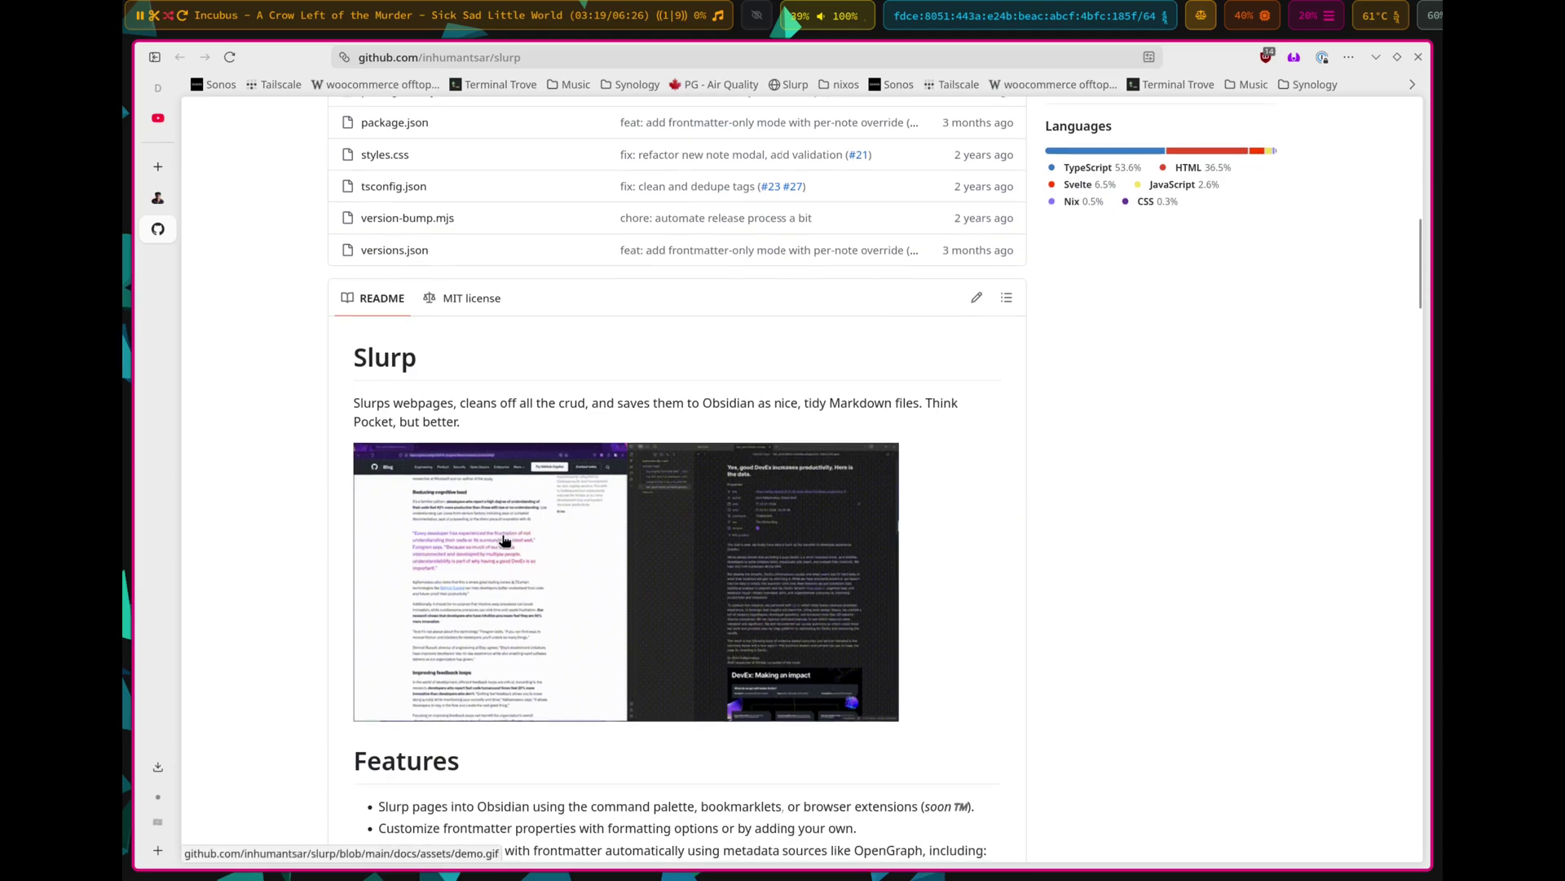
scroll(503, 543, down, 10)
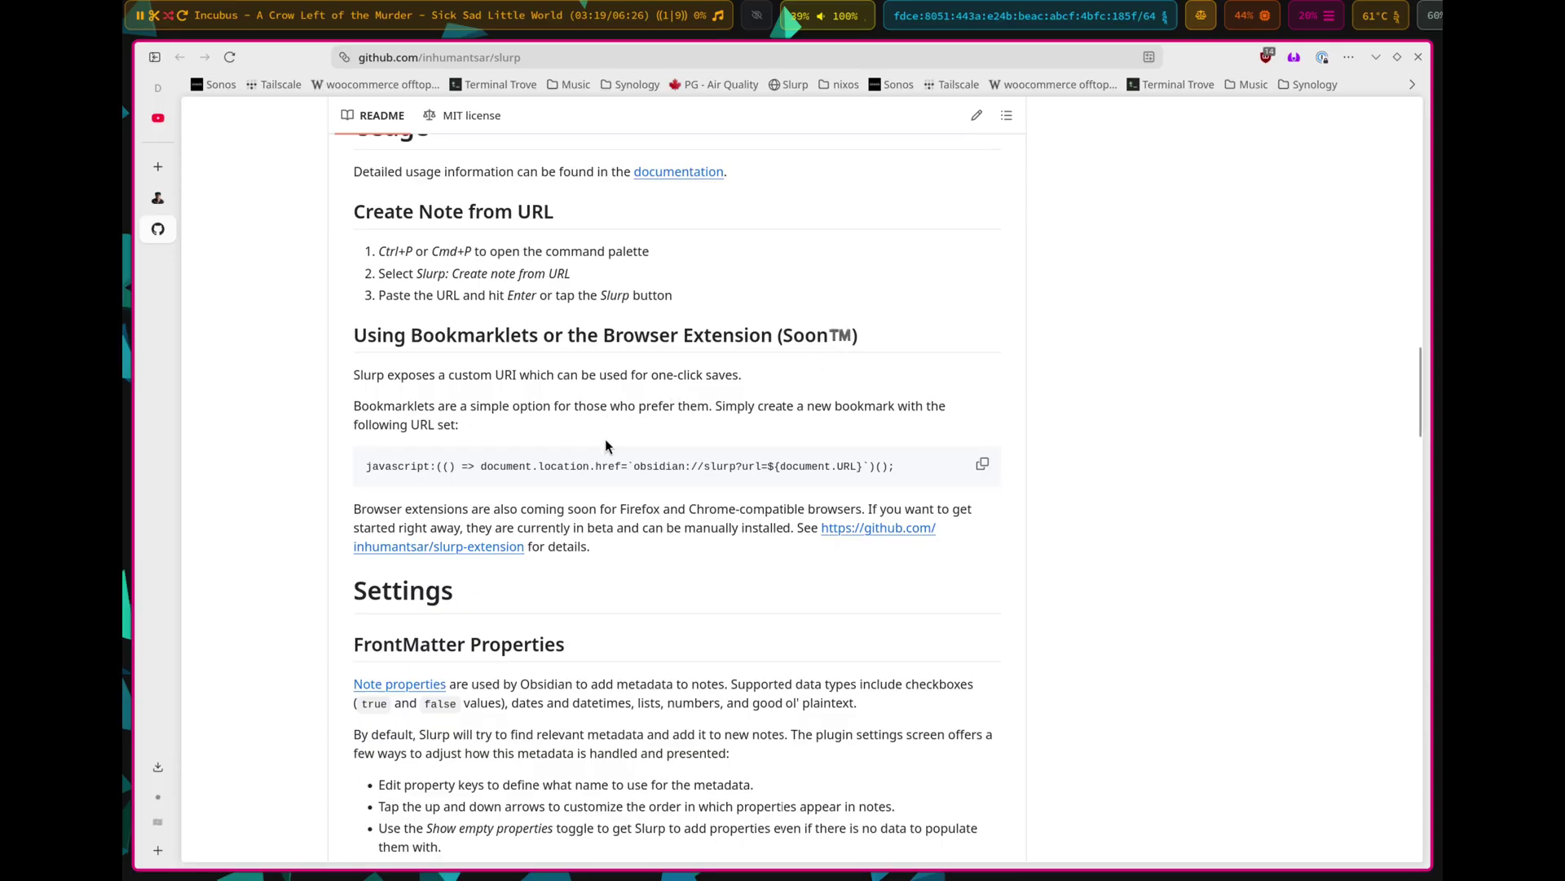
scroll(372, 381, down, 1)
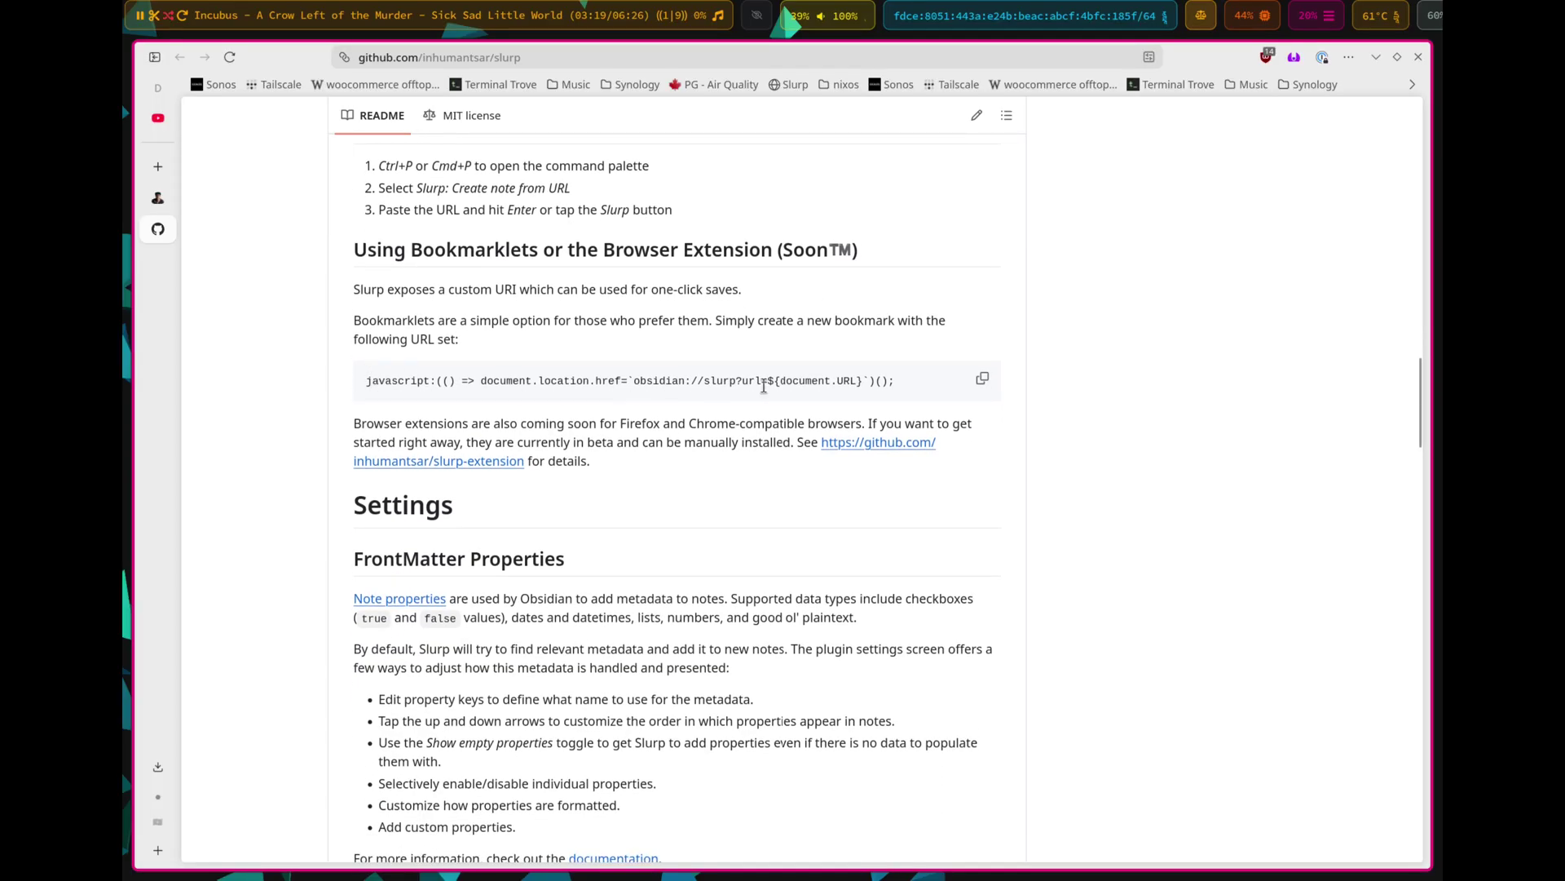
click(982, 382)
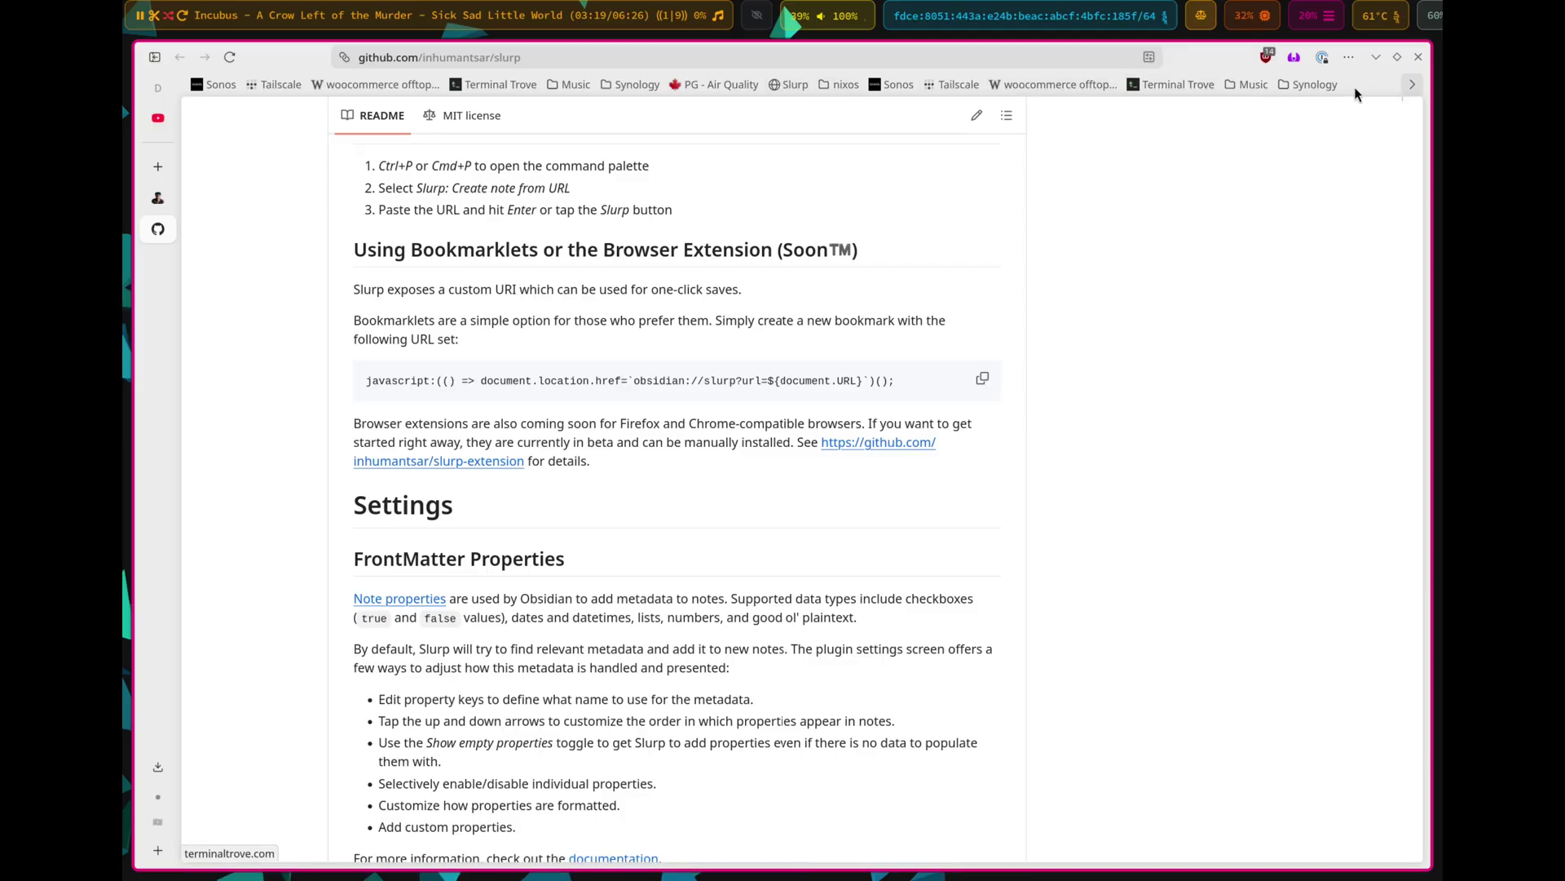
Delete the duplicate Sonos bookmark, draft then cancel a 'Slurp' bookmarklet bookmark, and return to the article.
right_click(898, 89)
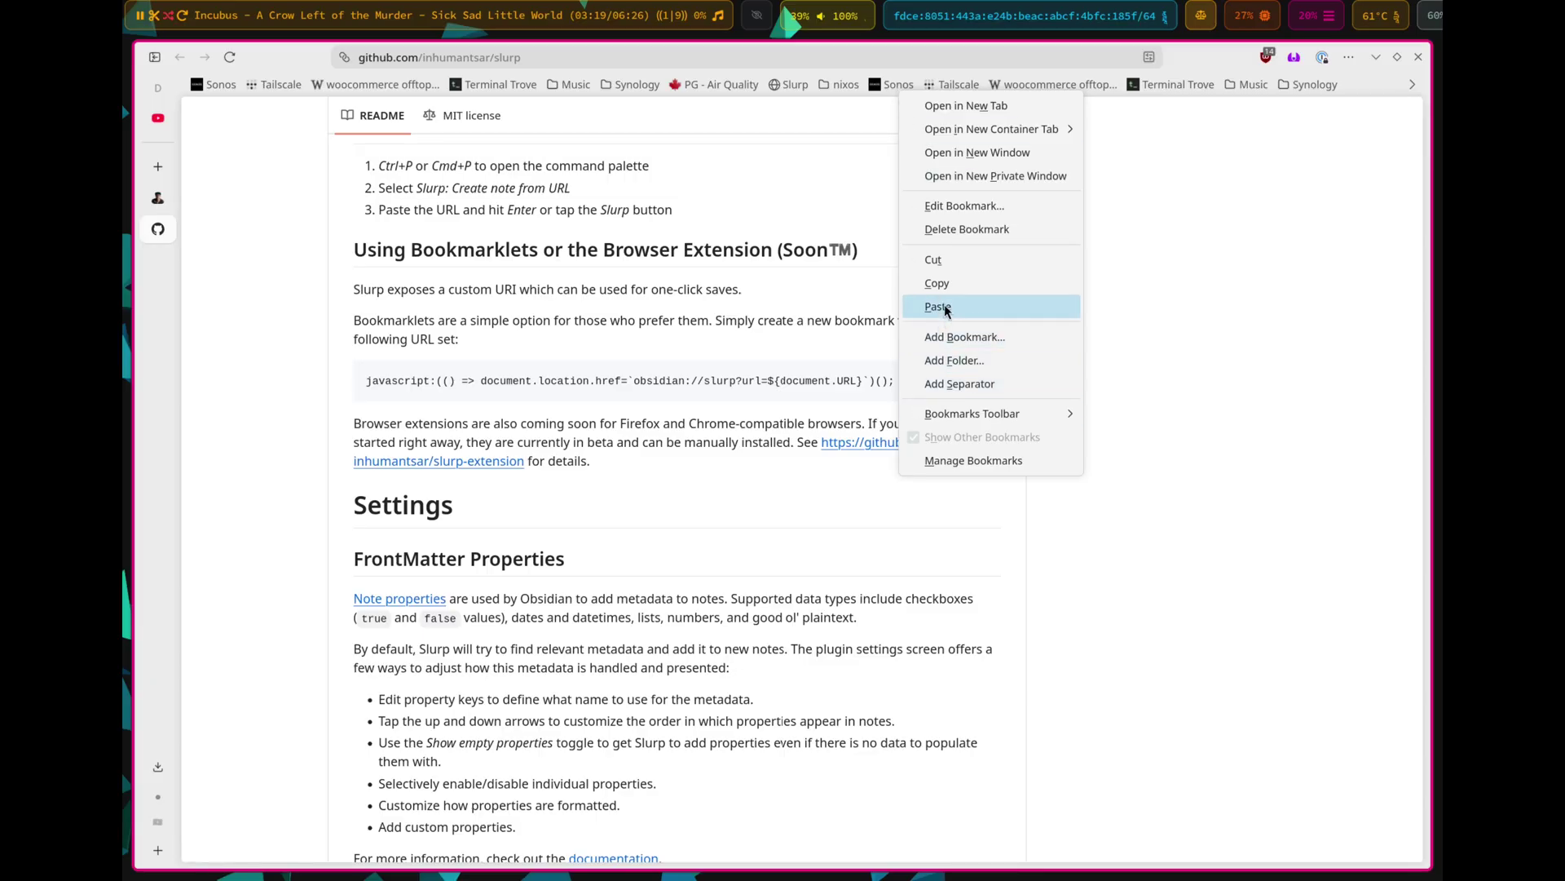
click(971, 231)
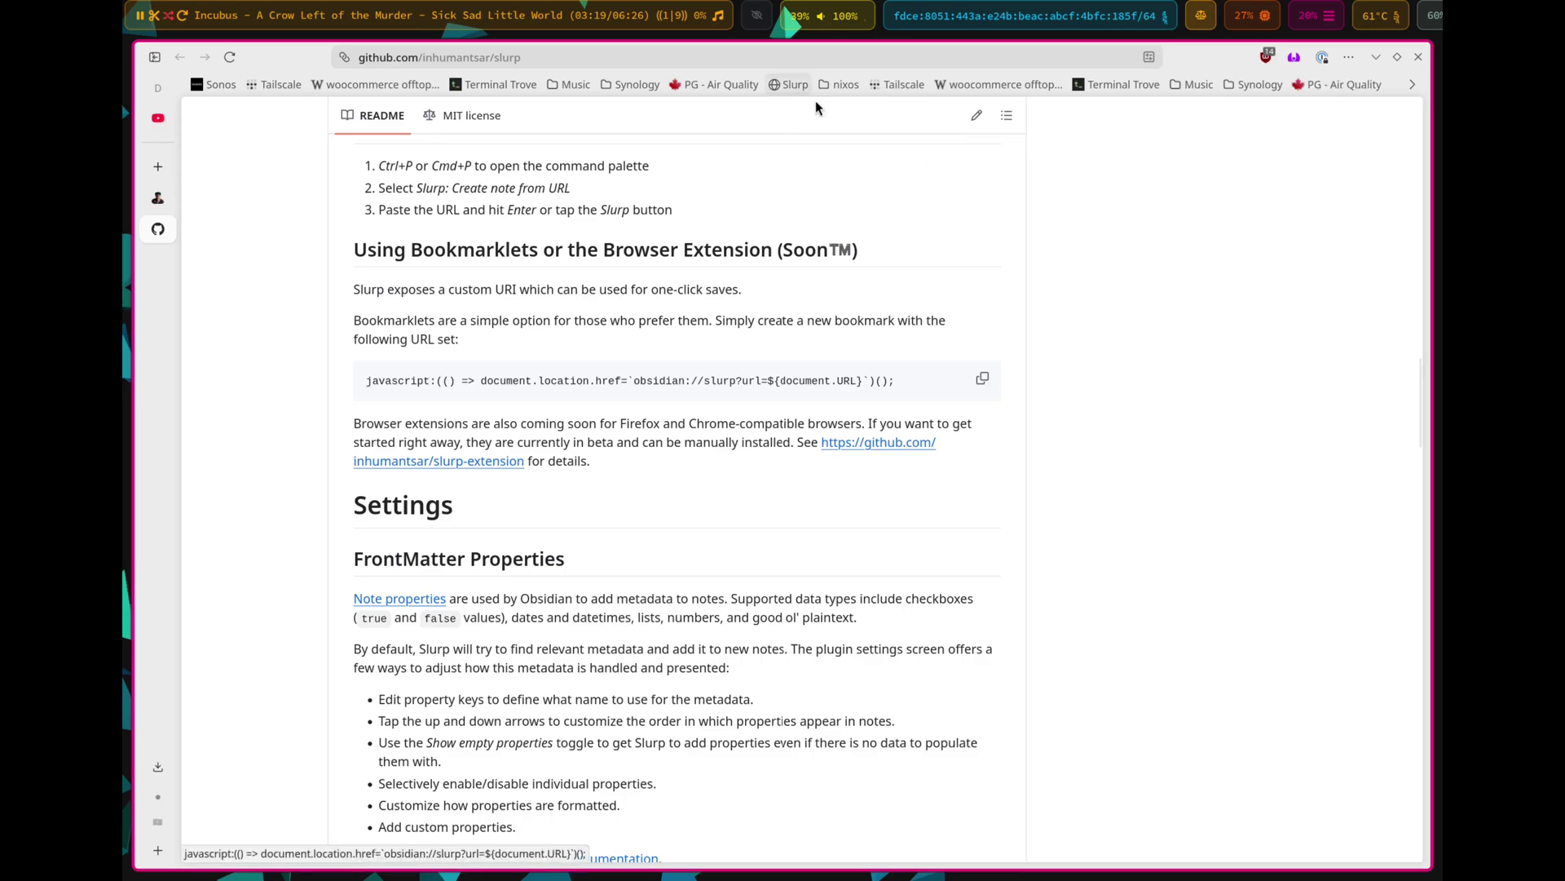
right_click(1063, 91)
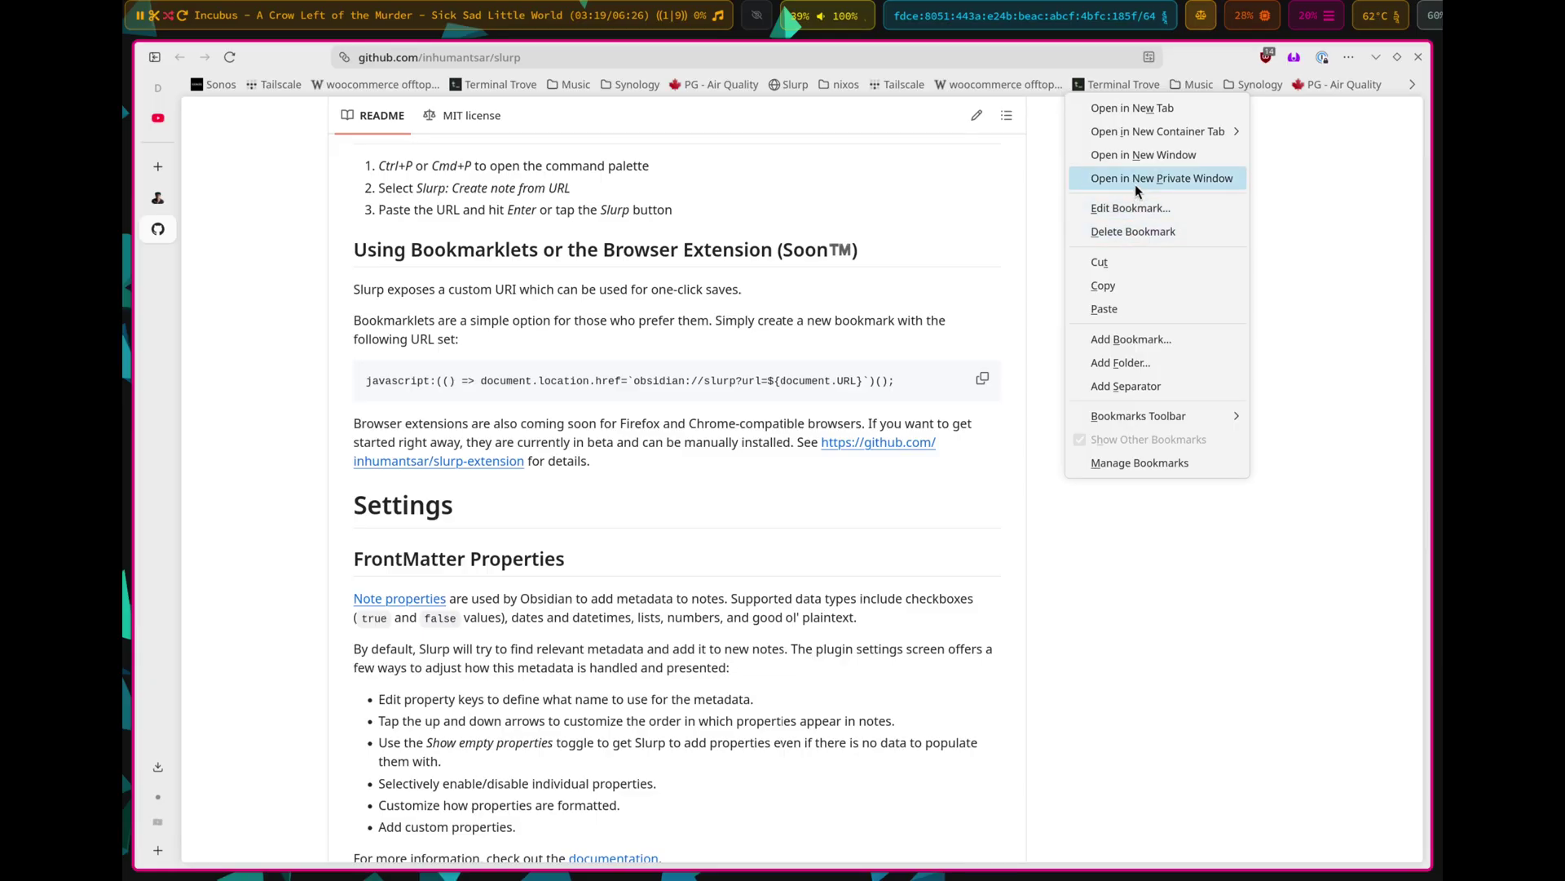
click(1130, 339)
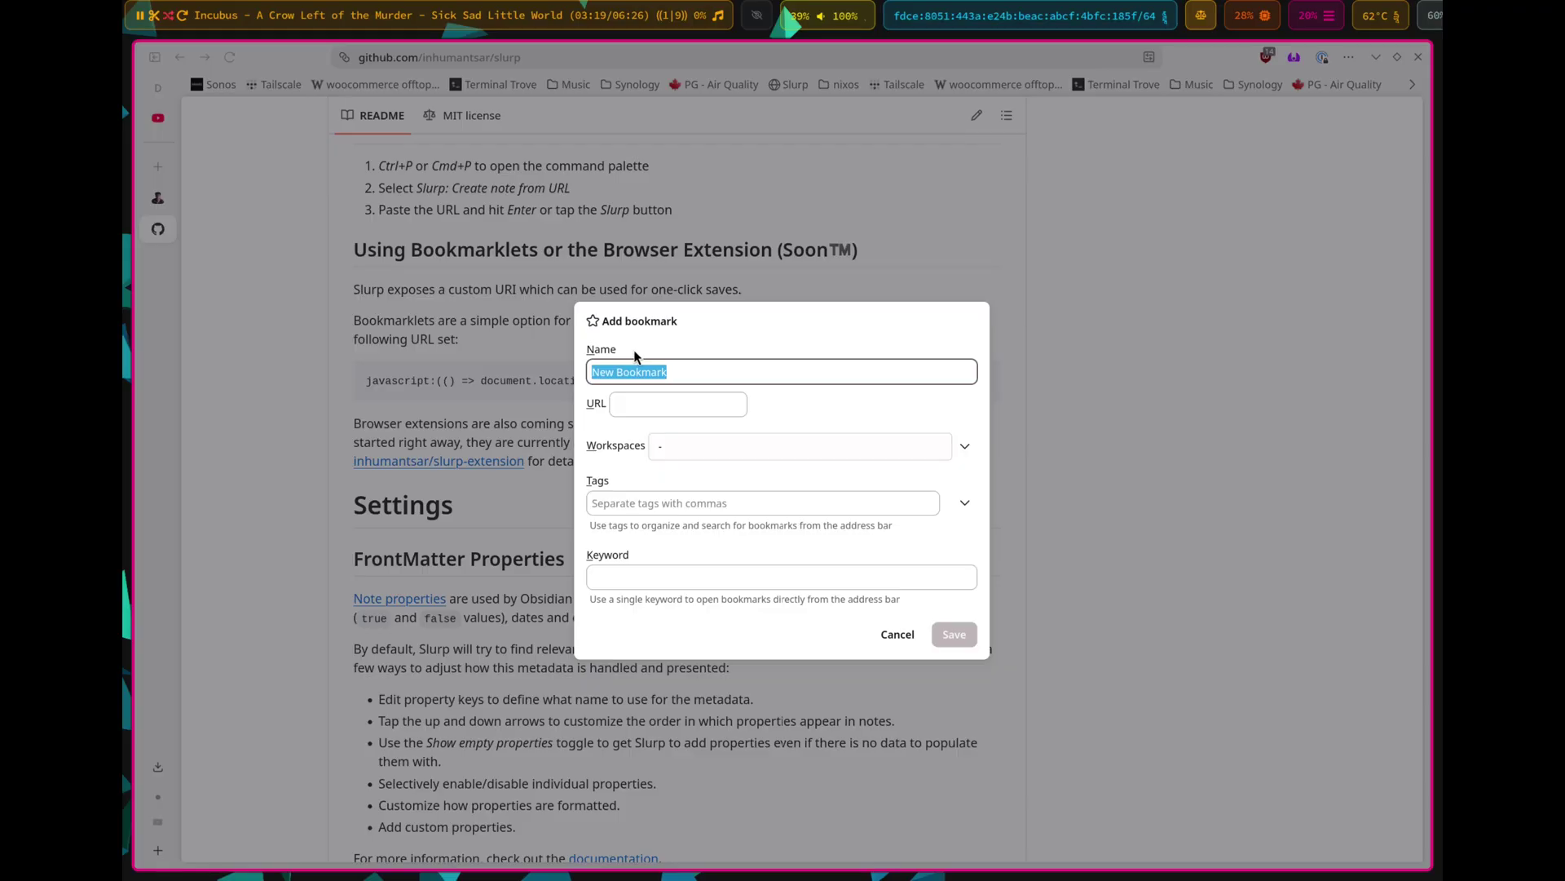
text(Slurp)
click(655, 403)
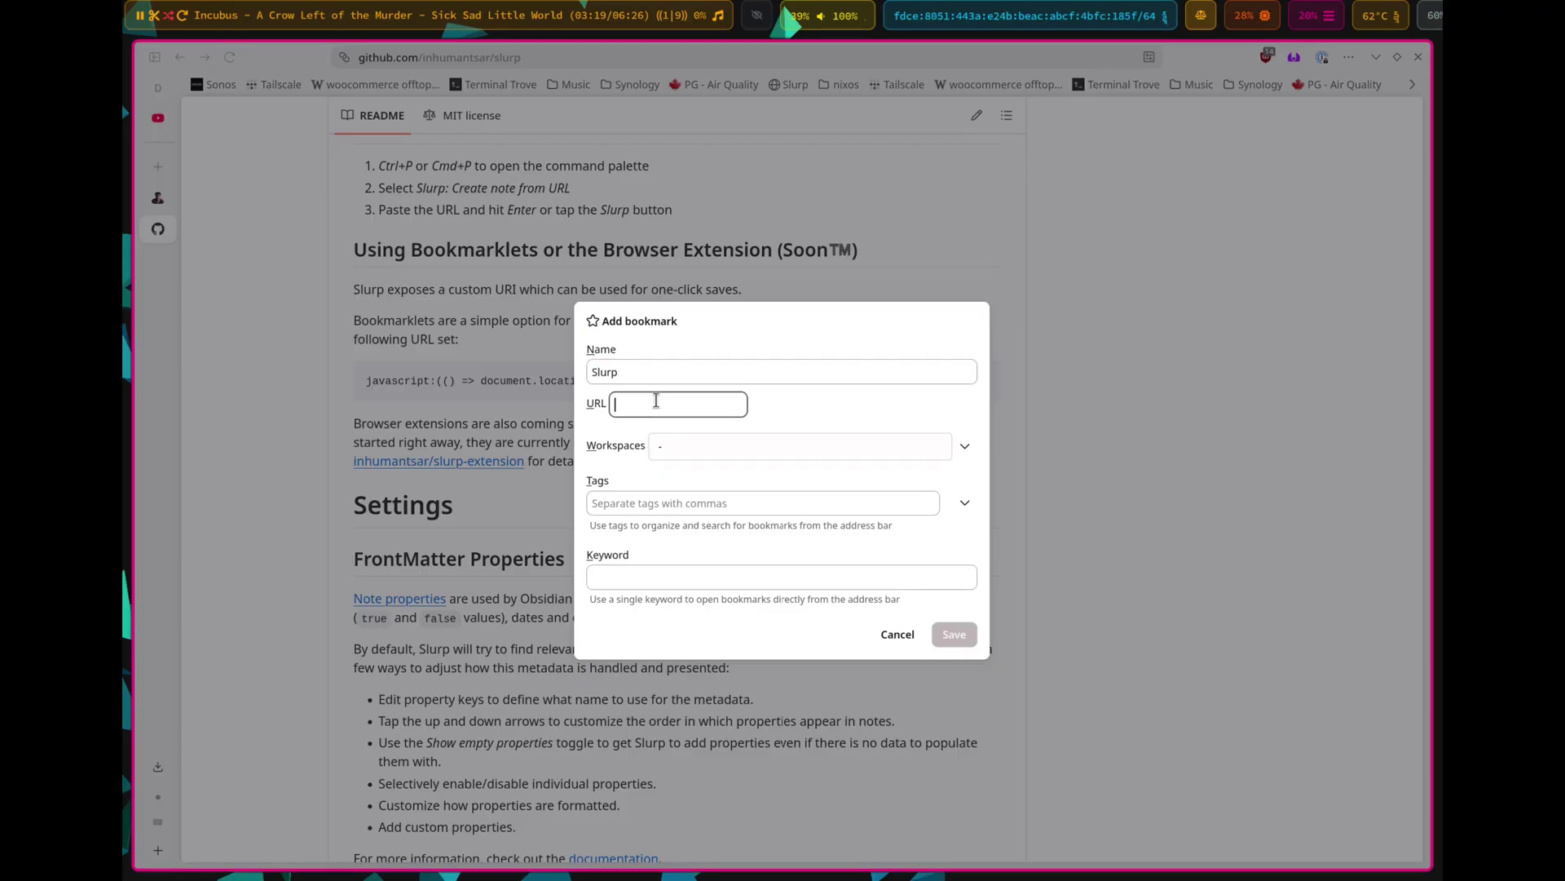
key(ctrl+v)
click(898, 633)
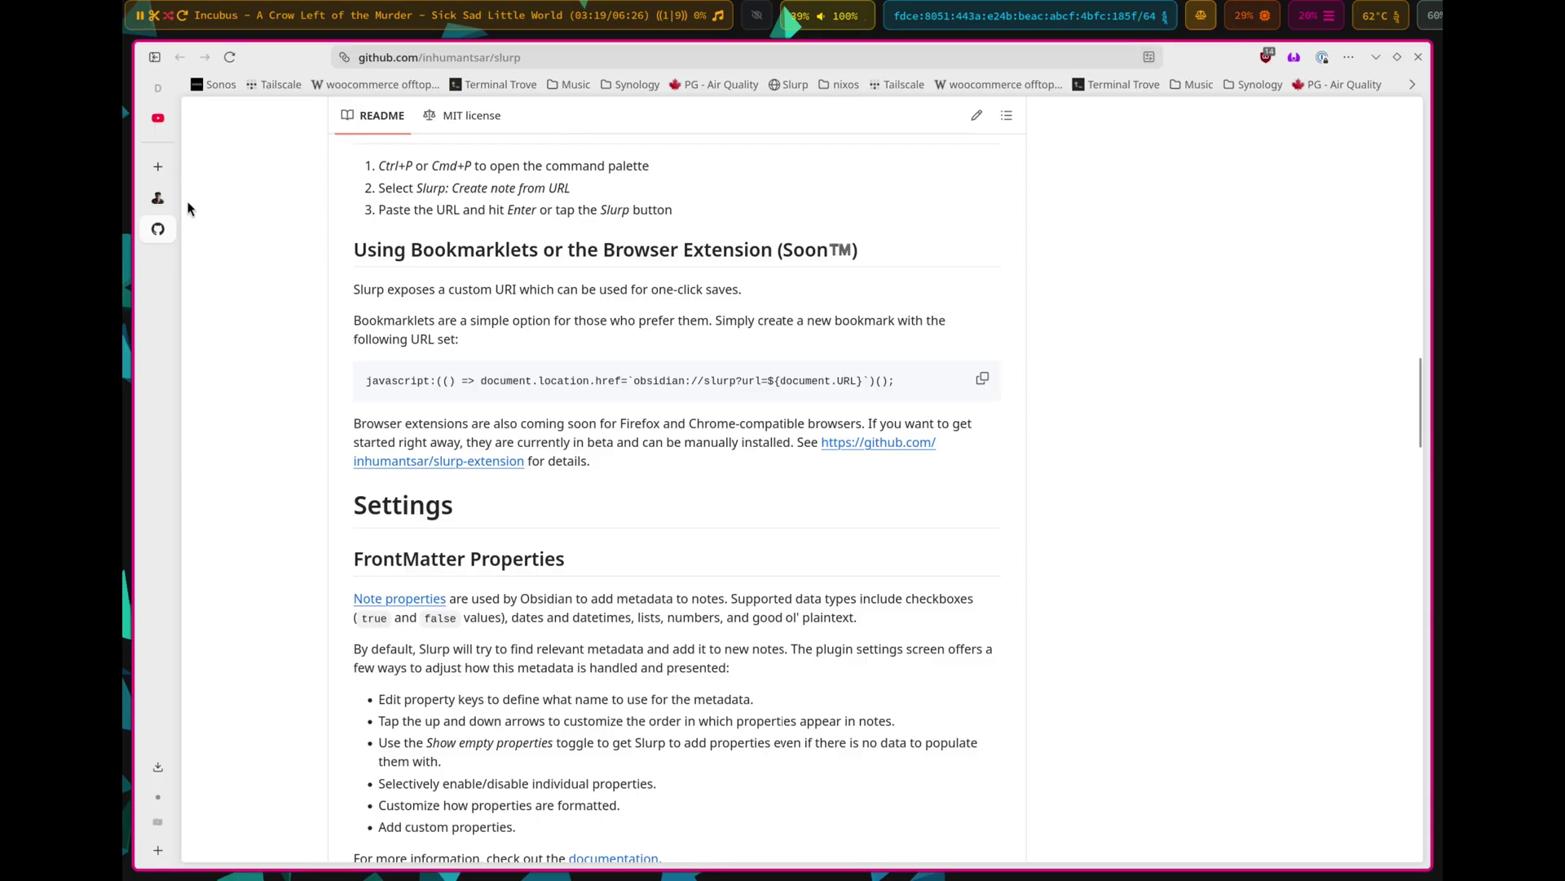
click(158, 199)
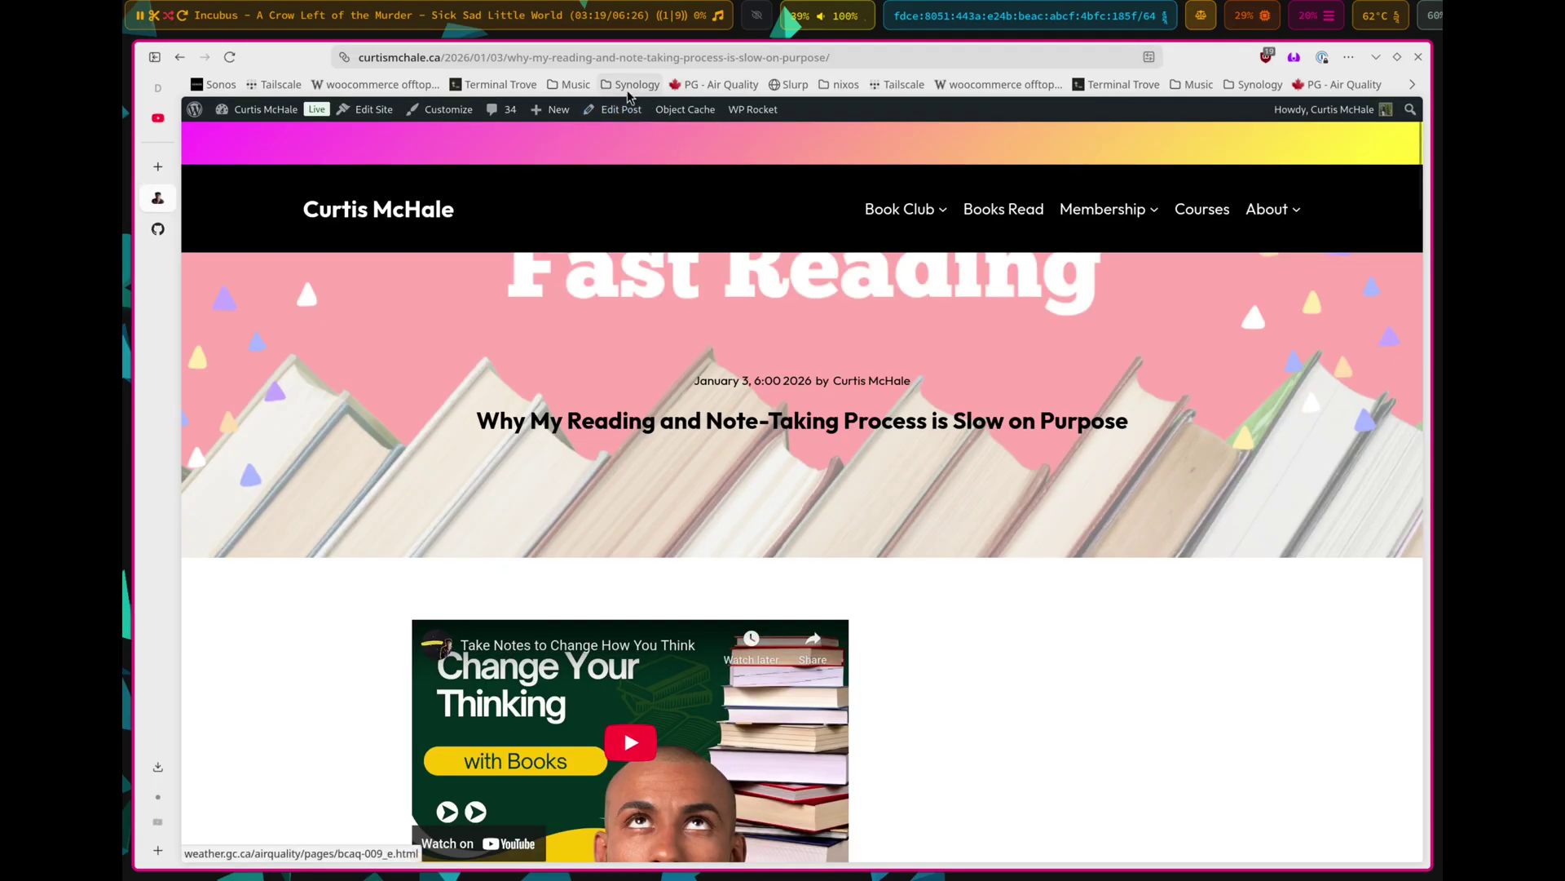
Clip the reading-process article with the Slurp bookmarklet, then delete that test note.
click(805, 90)
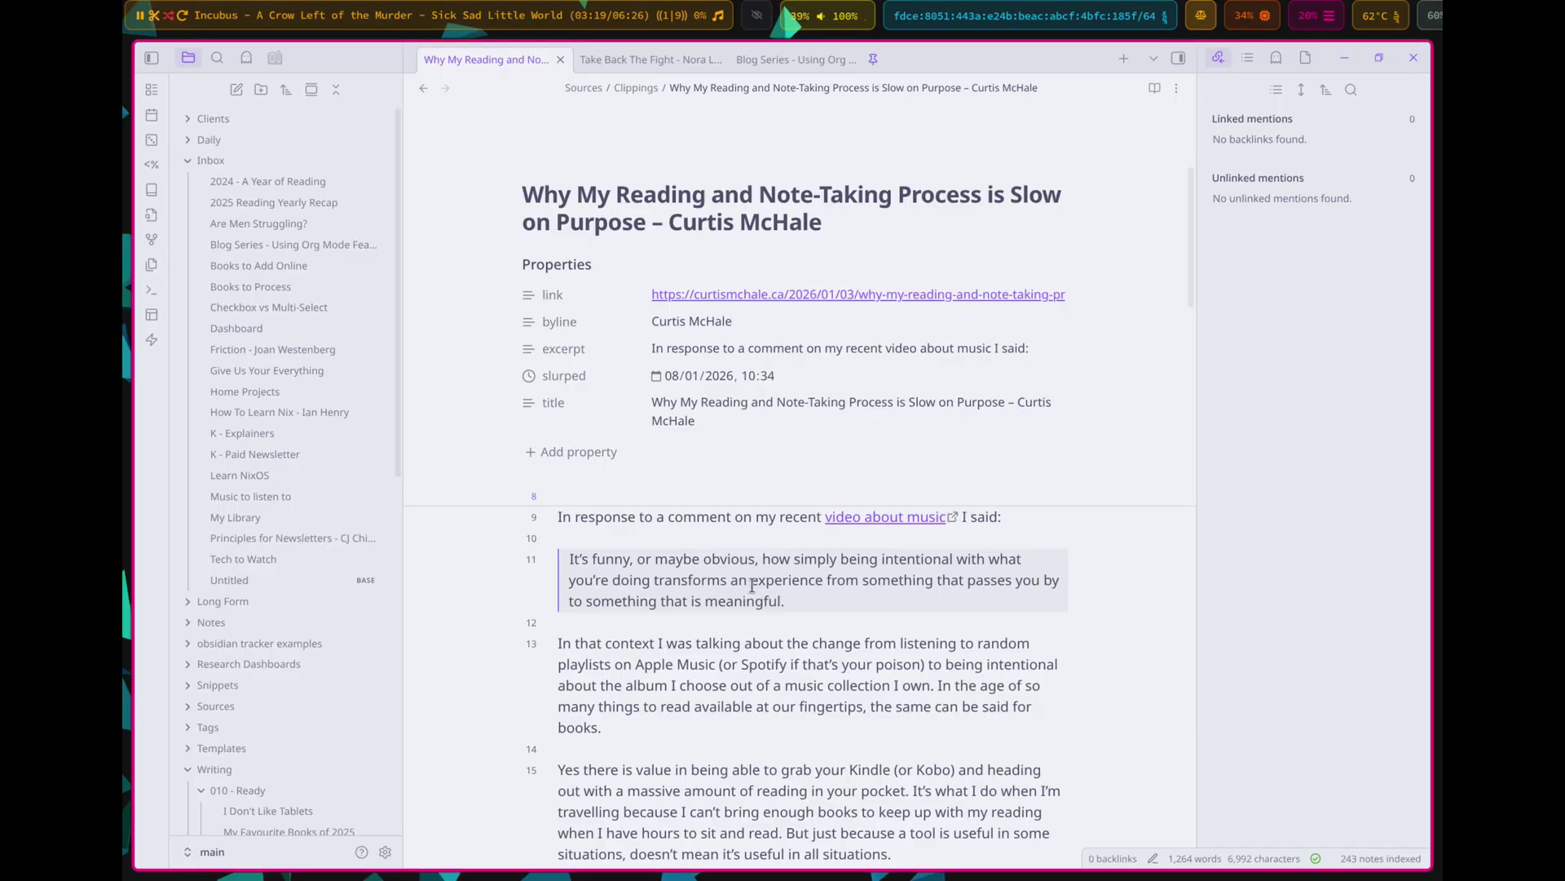
key(ctrl+p)
text(de)
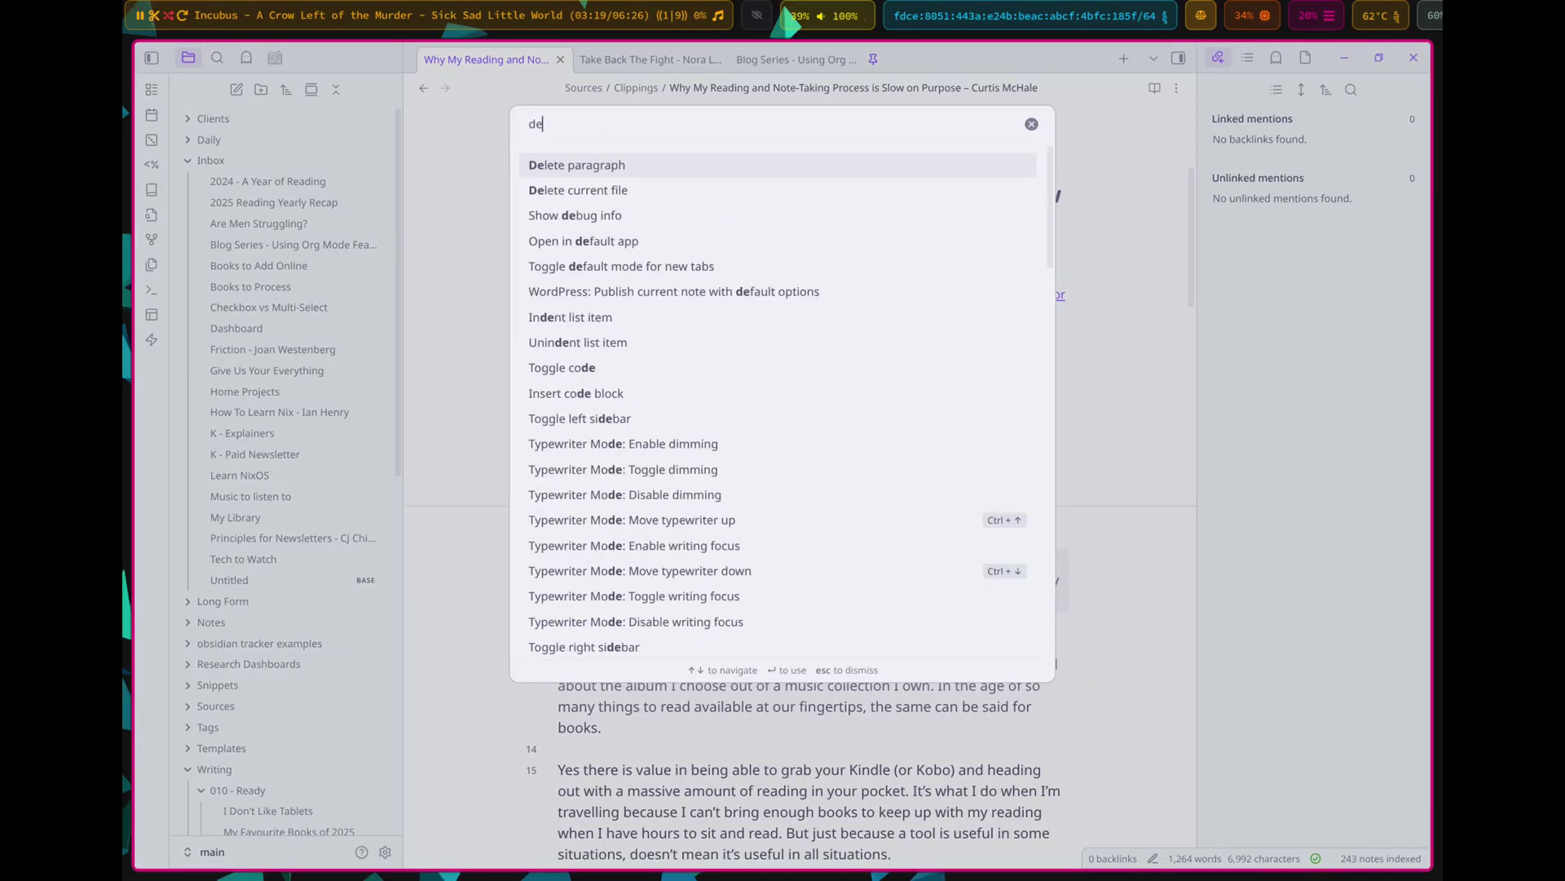
text(lete)
key(Down)
key(Return)
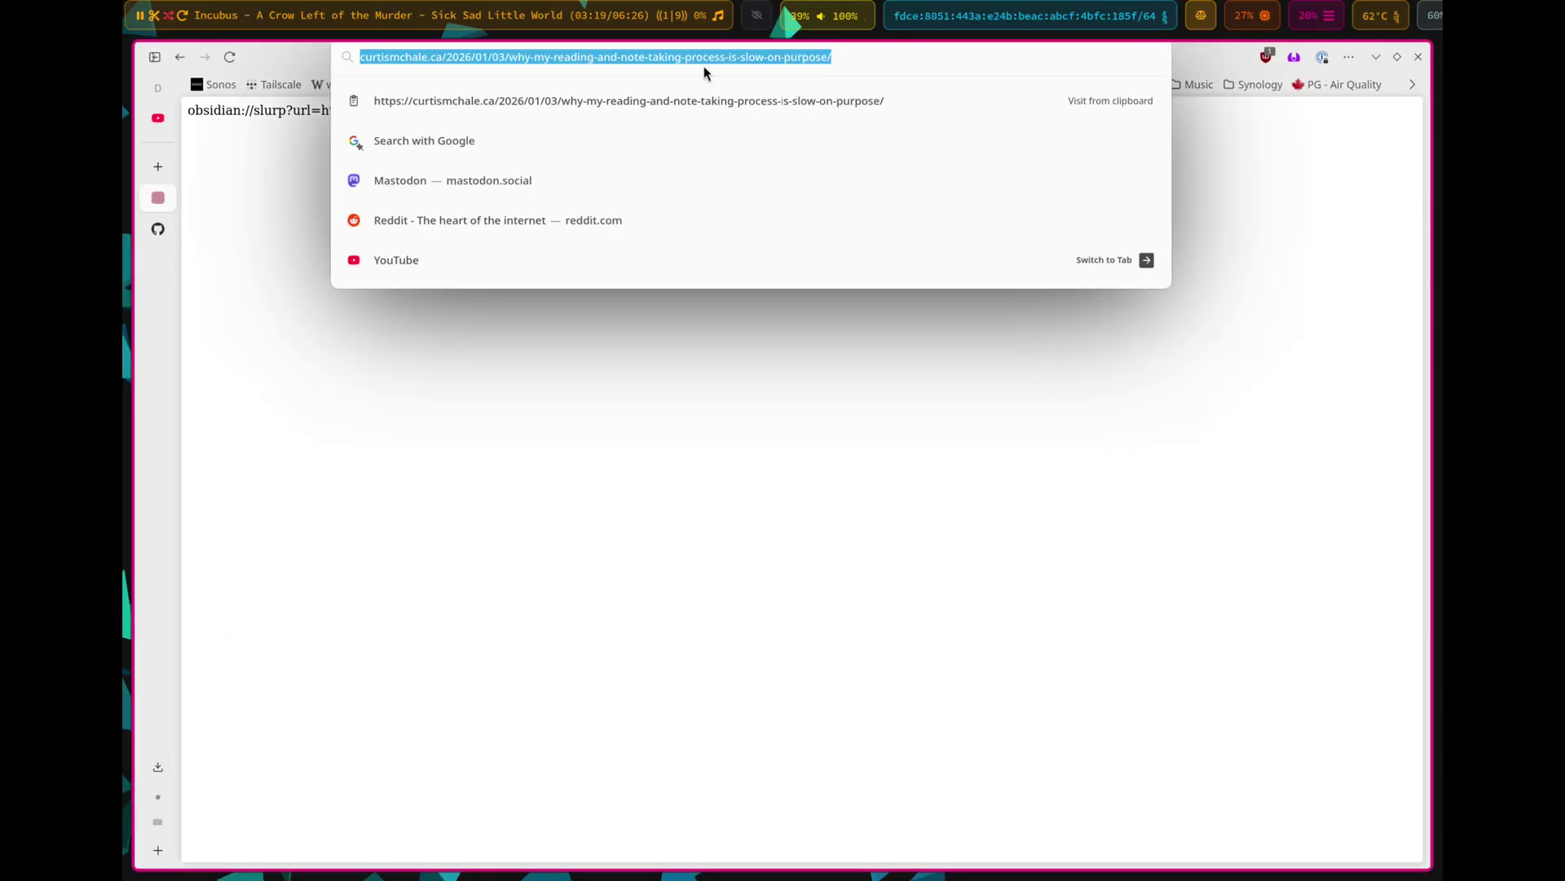
Search '404media' and open the article 'Inside ICE's Tool to Monitor Phones in Entire Neighborhoods'.
text(404)
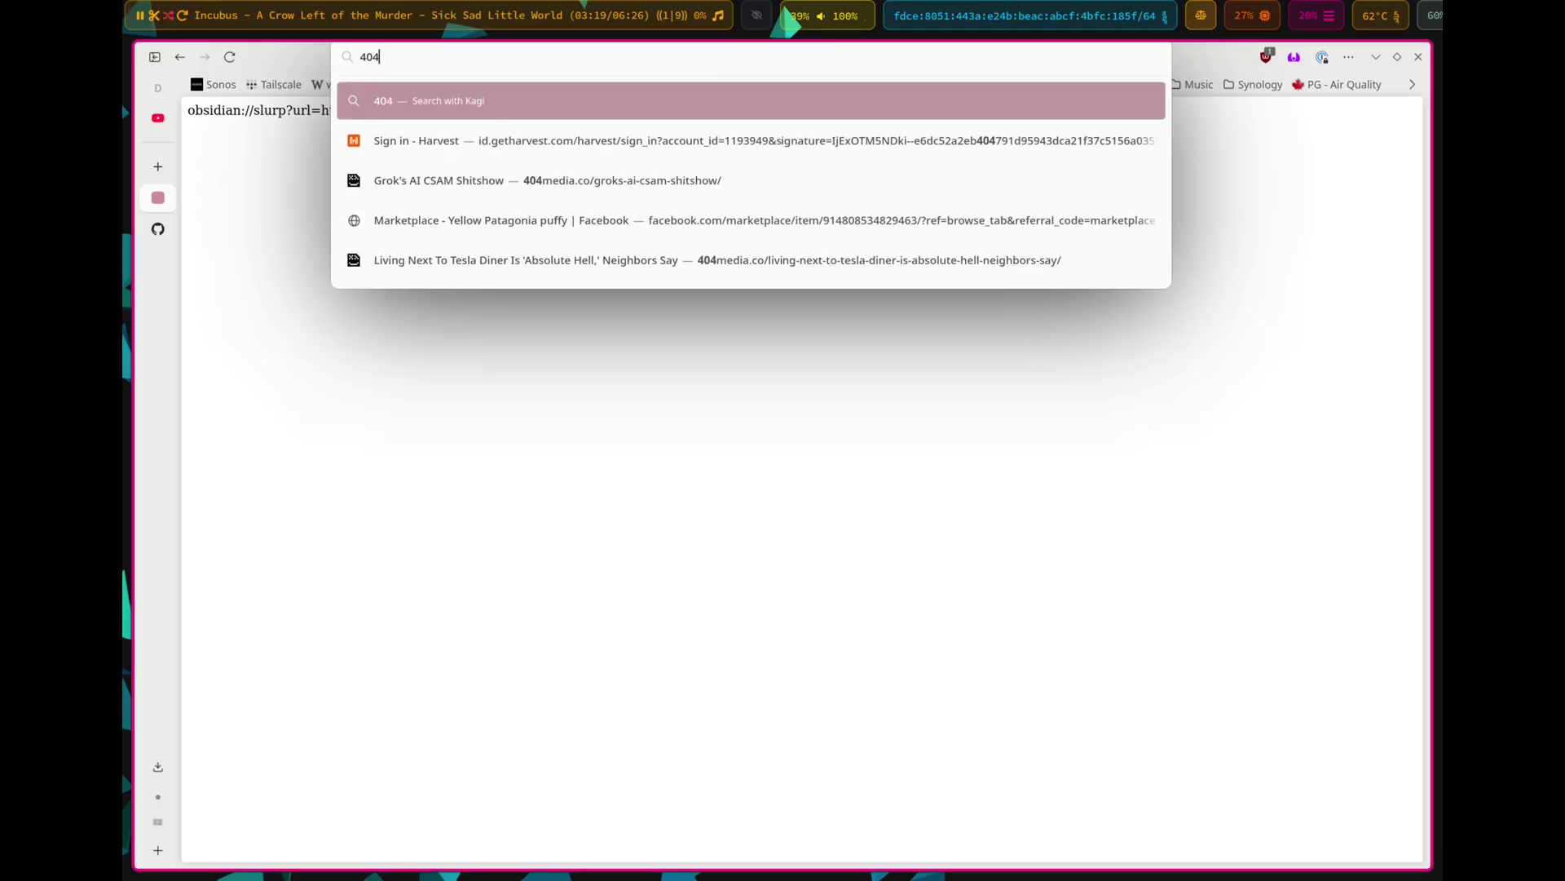
text(media)
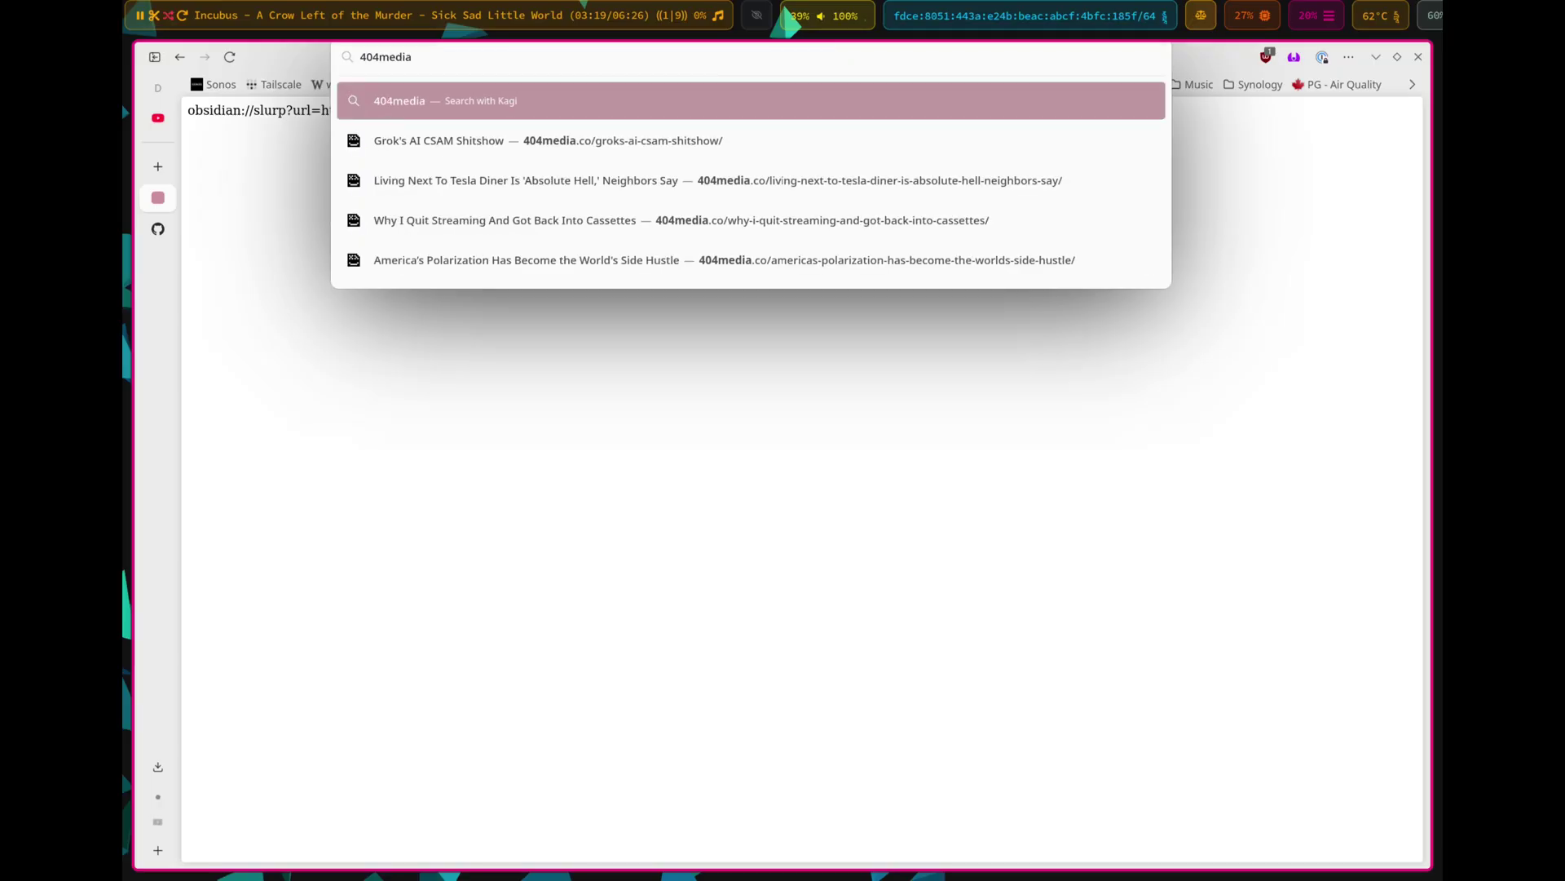
key(Return)
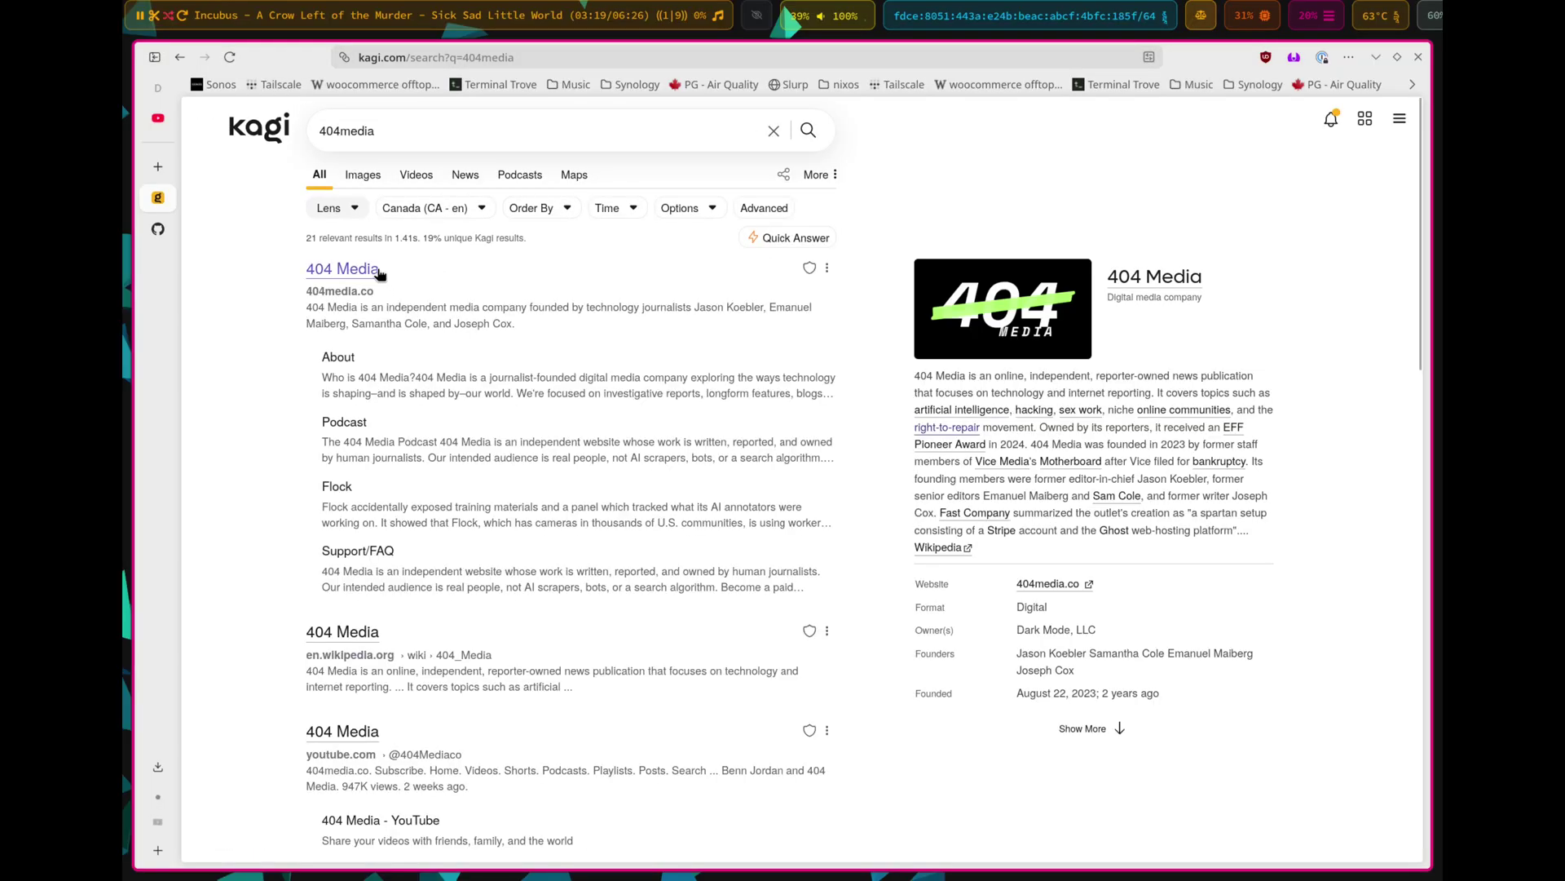
click(378, 270)
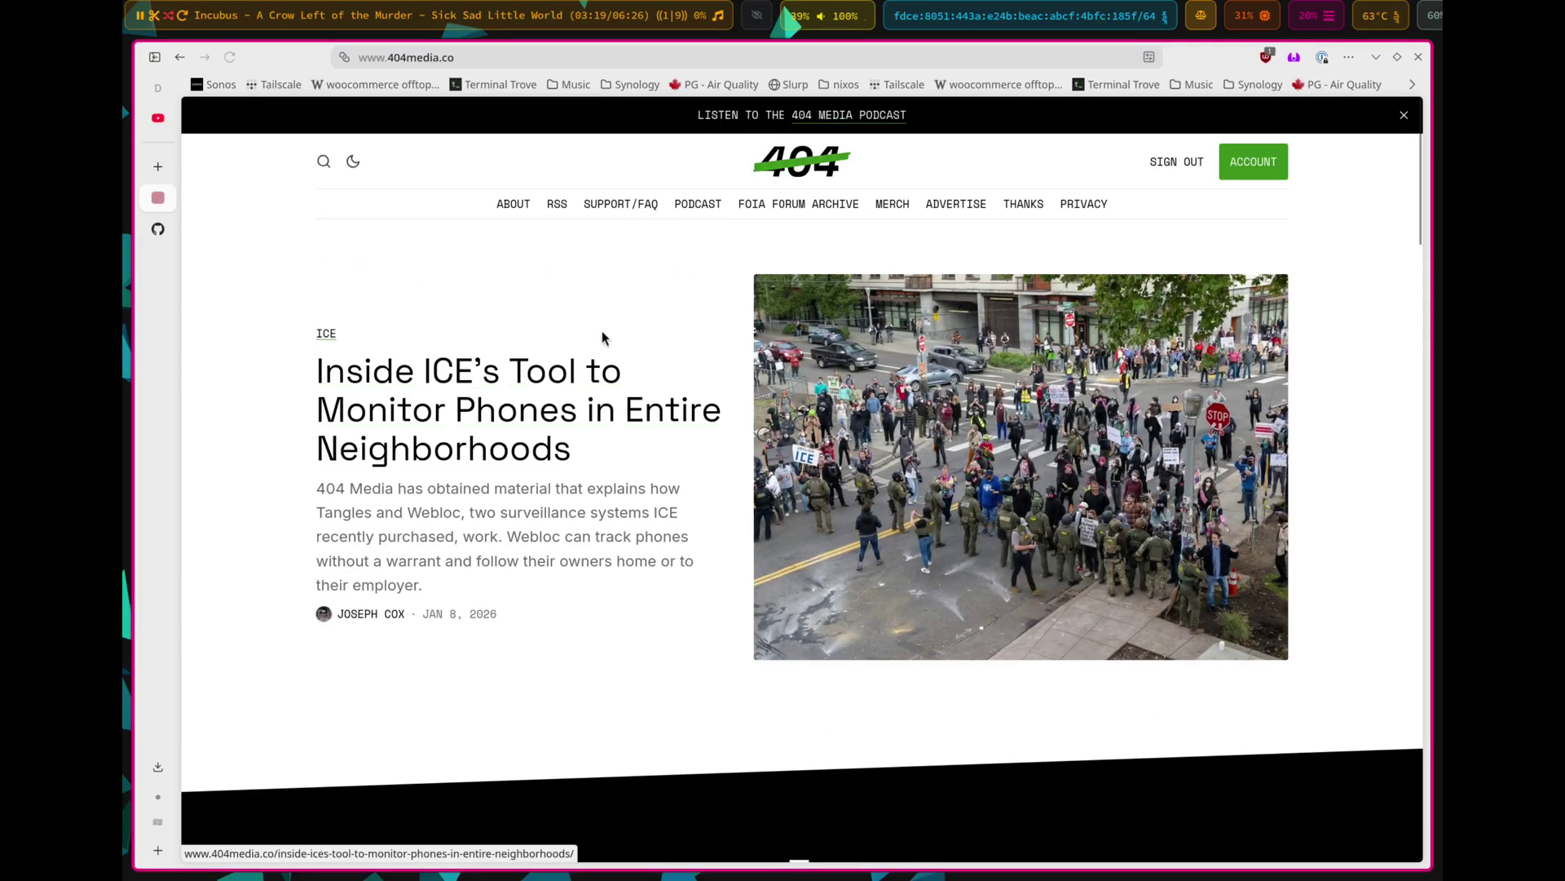
click(522, 411)
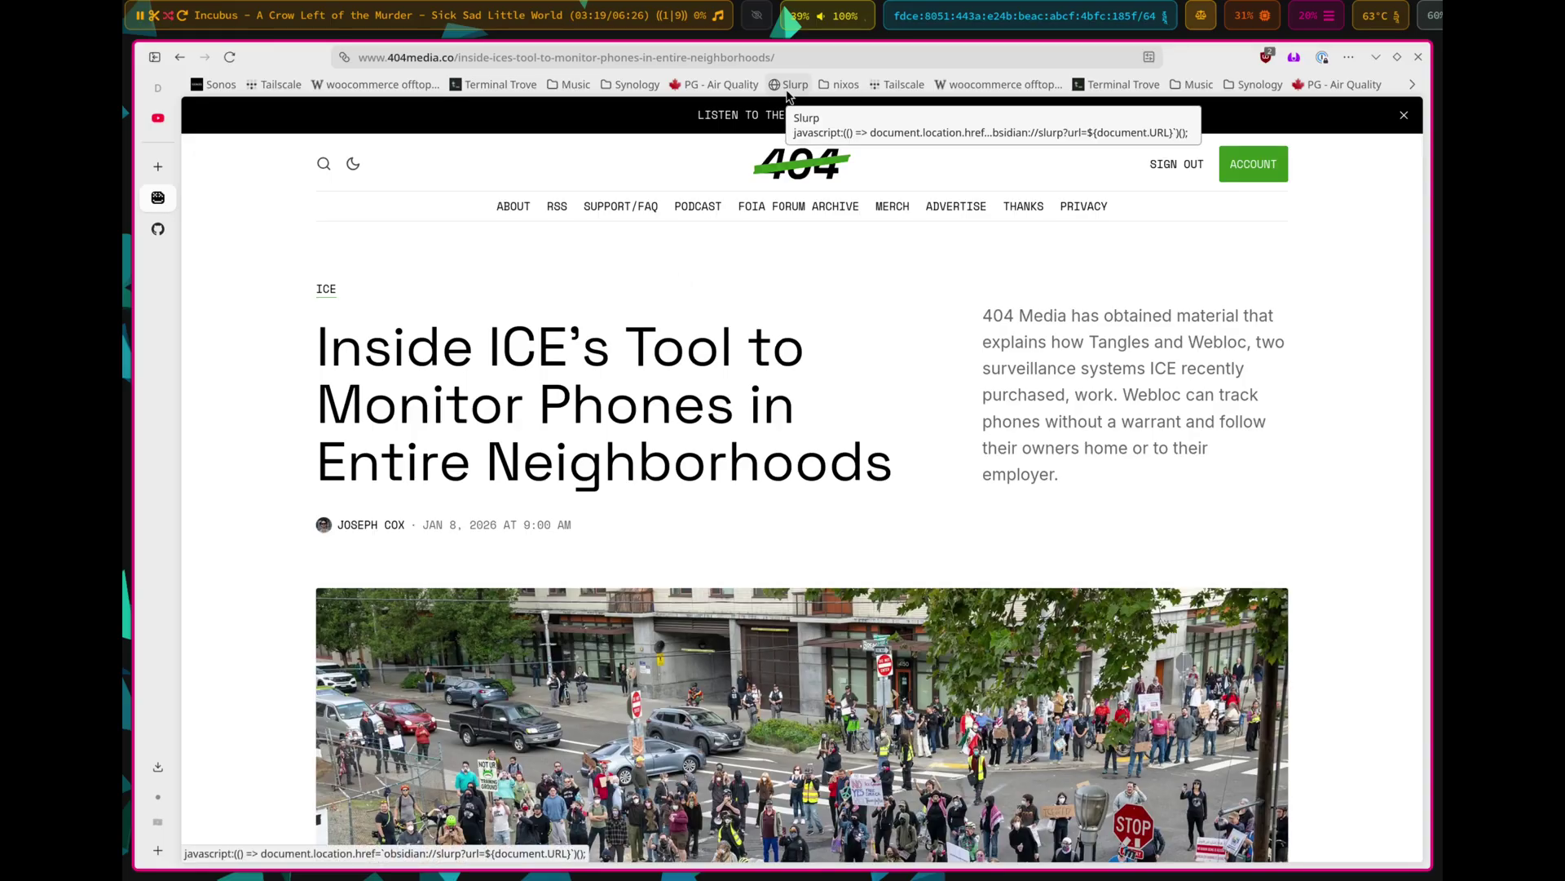
Clip the ICE article via the Slurp bookmarklet, always allowing obsidian links, and review the new note.
click(787, 93)
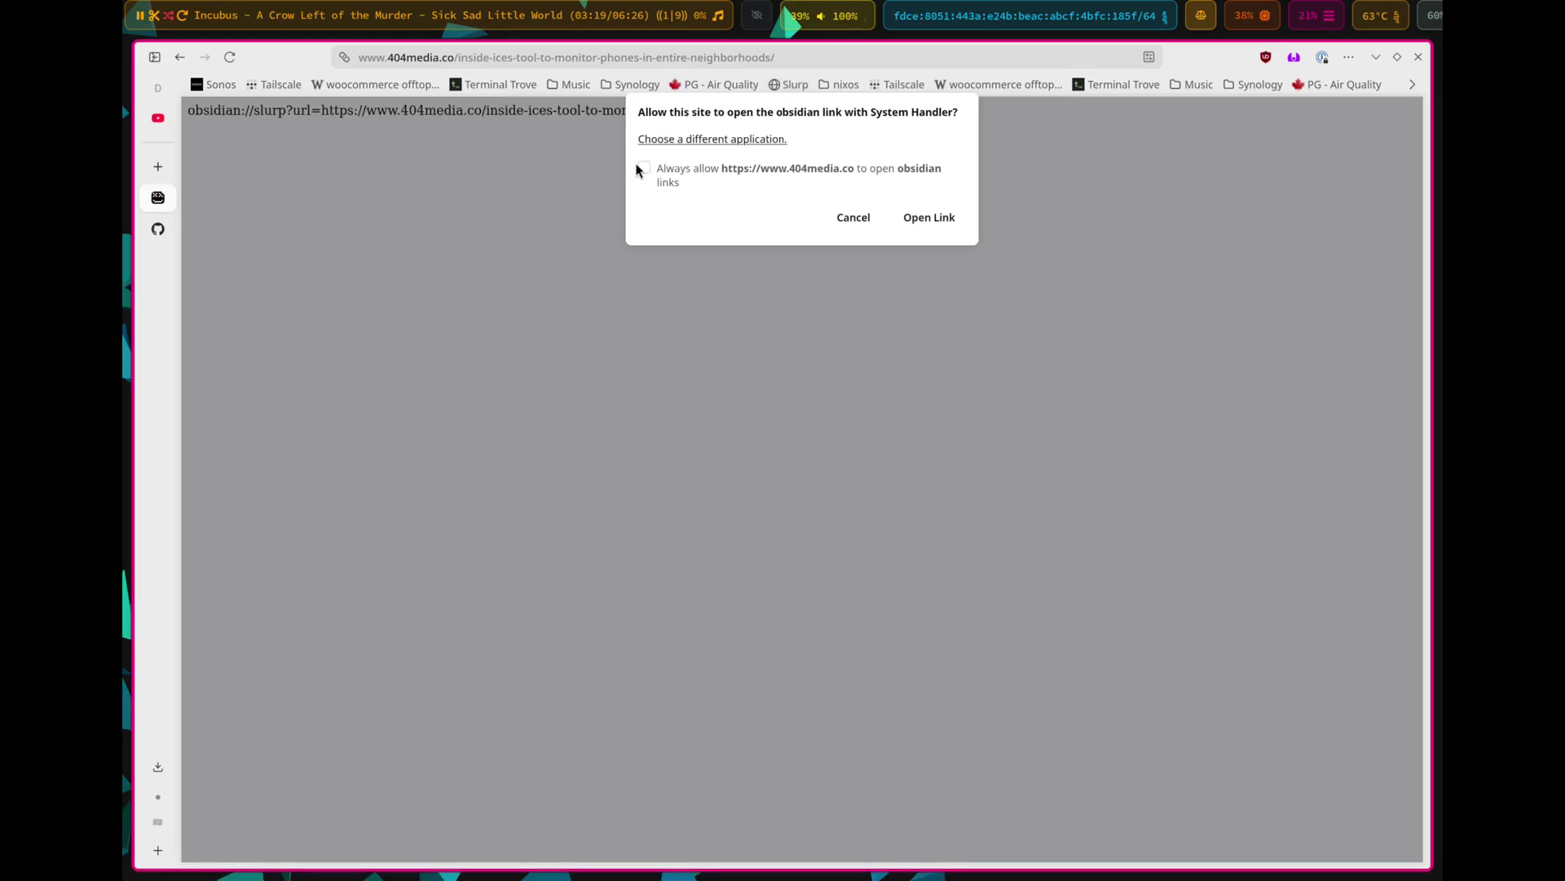
click(643, 168)
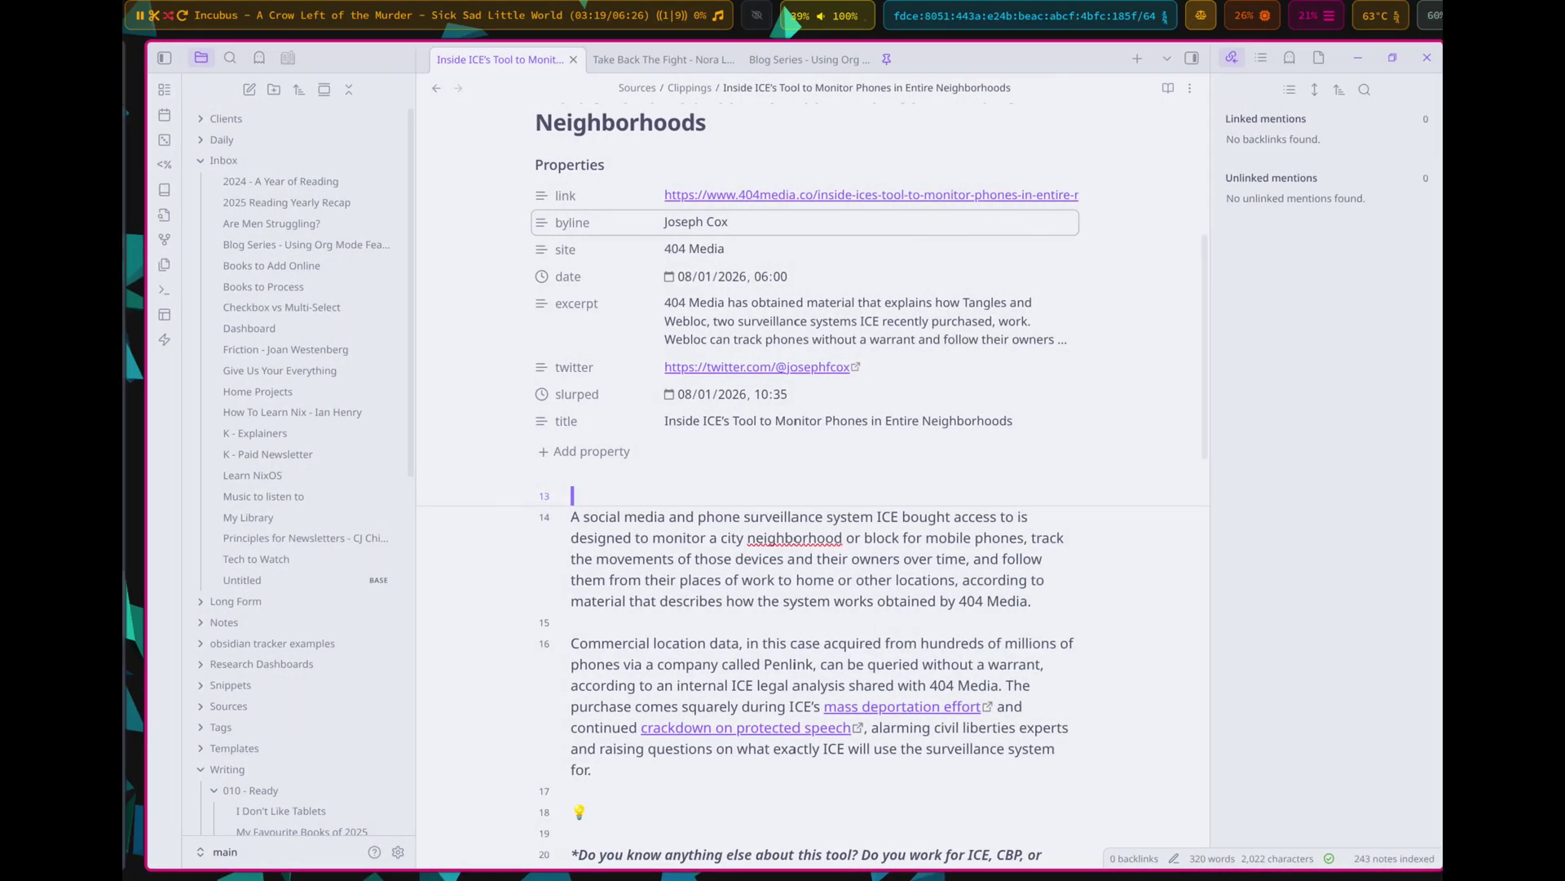
scroll(697, 584, down, 10)
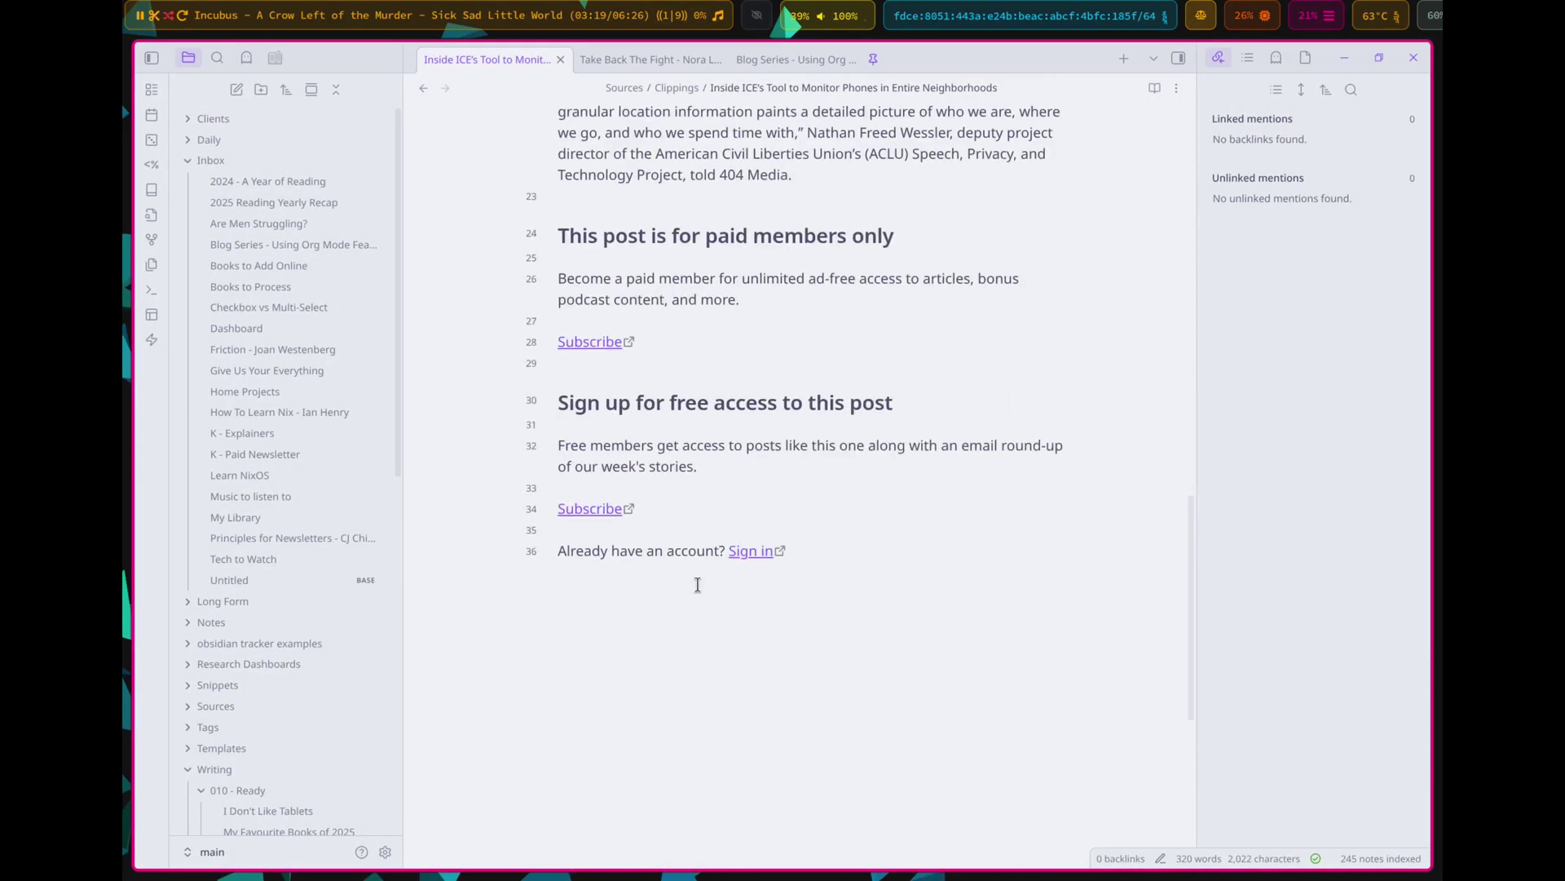
scroll(697, 584, up, 10)
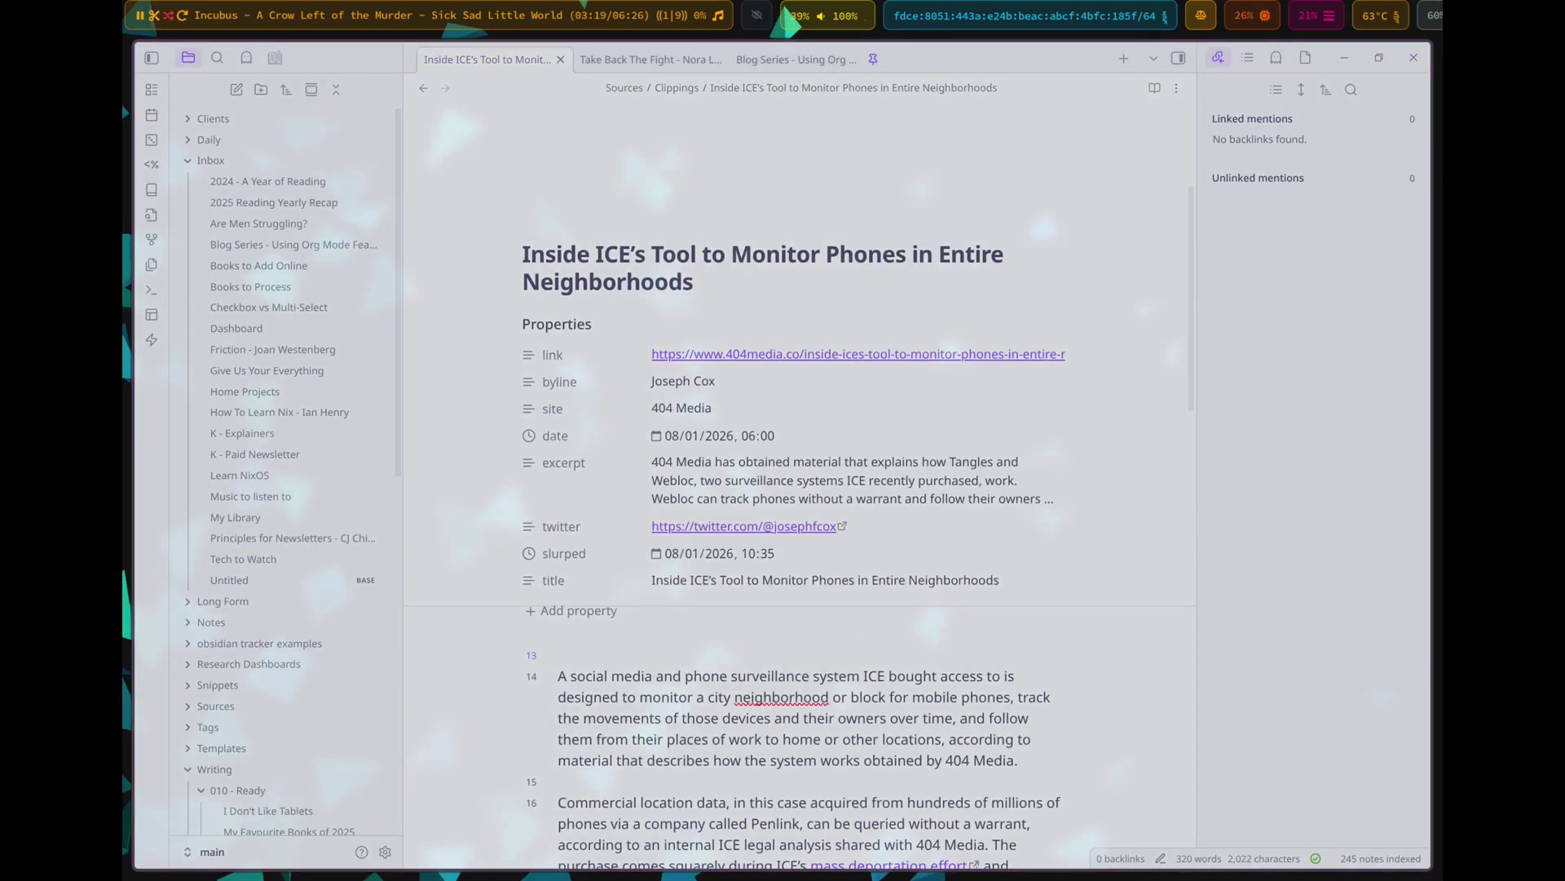
Delete the clipped ICE article note with the Delete current file command.
key(ctrl+p)
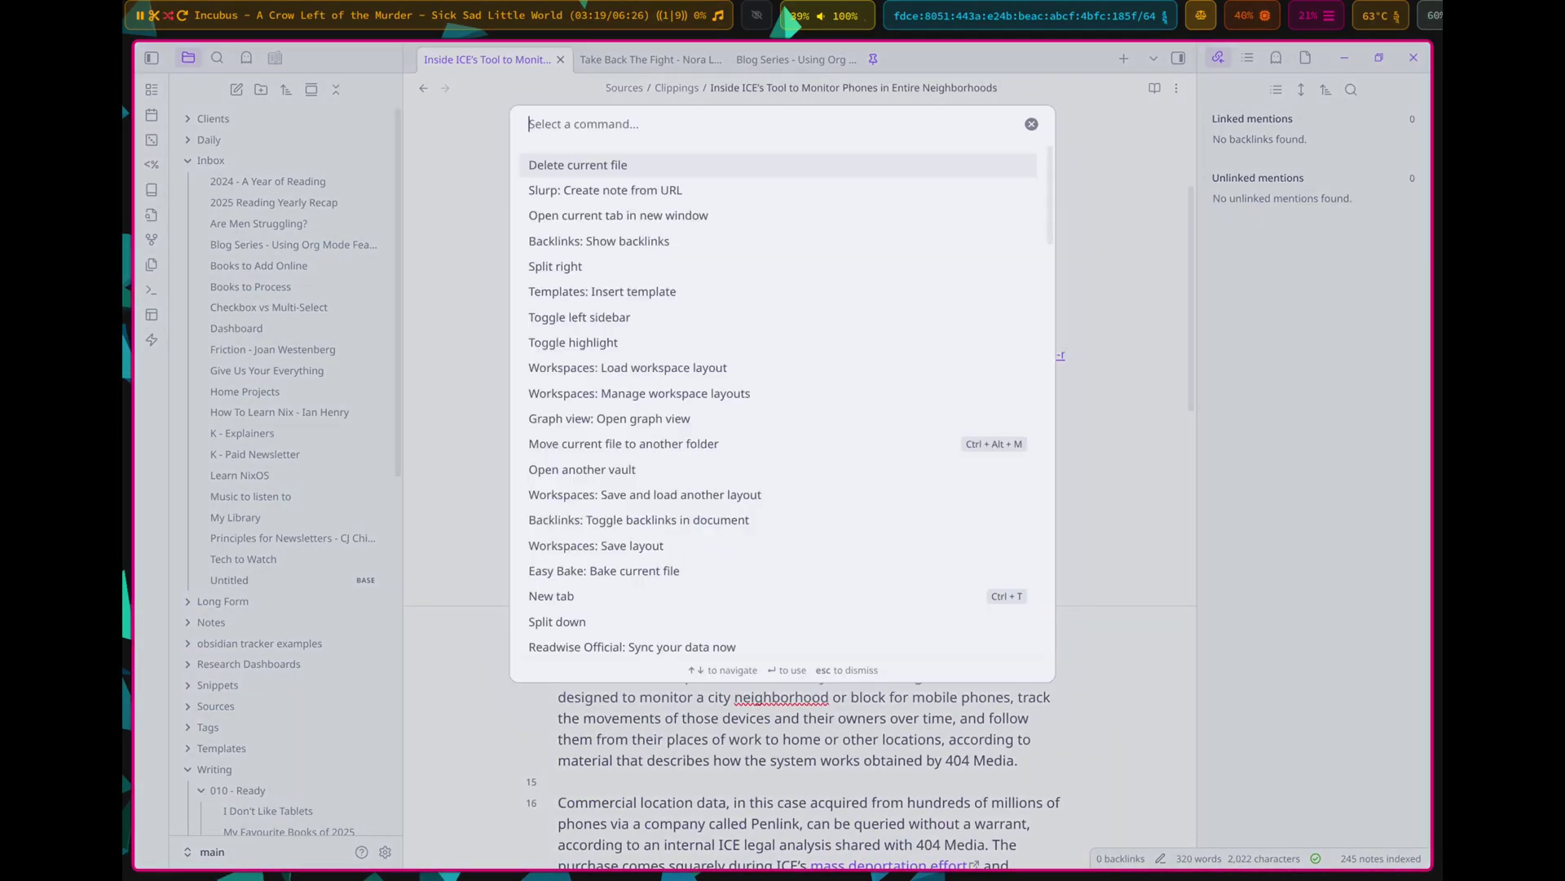
text(dele)
key(Down)
key(Return)
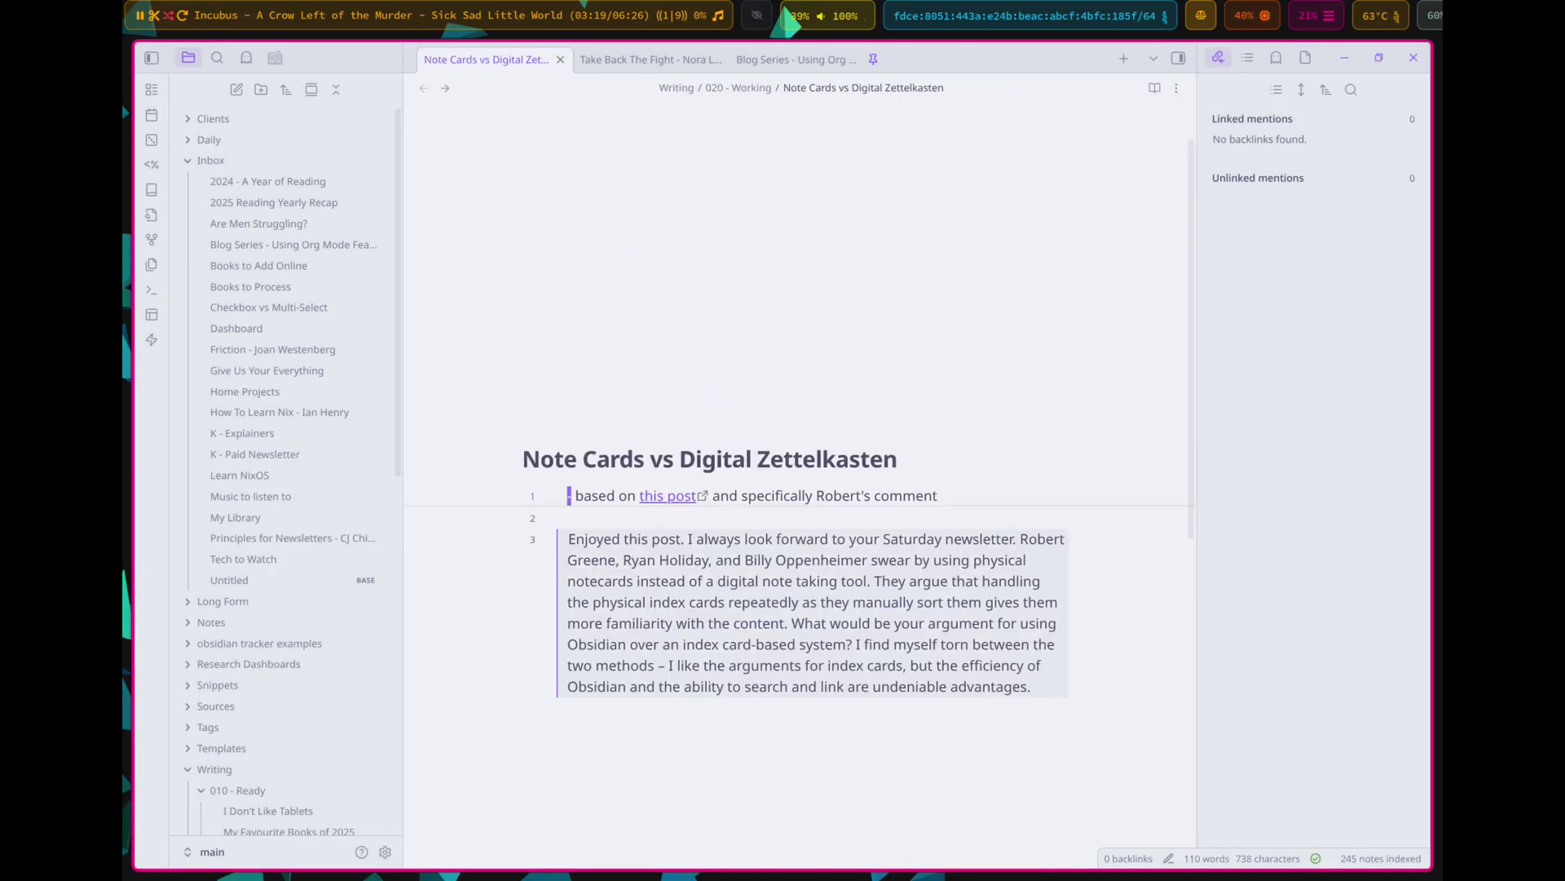